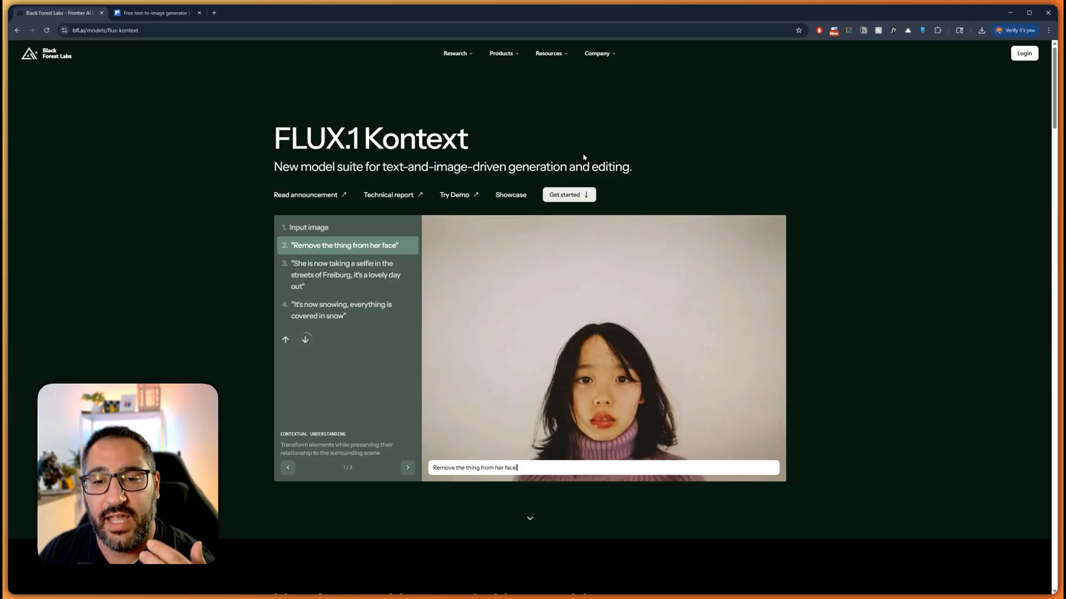
- Step through the FLUX.1 Kontext demo from the snowflake input photo to the snowy Freiburg street
{"action": "left_click", "coordinate": [357, 229]}
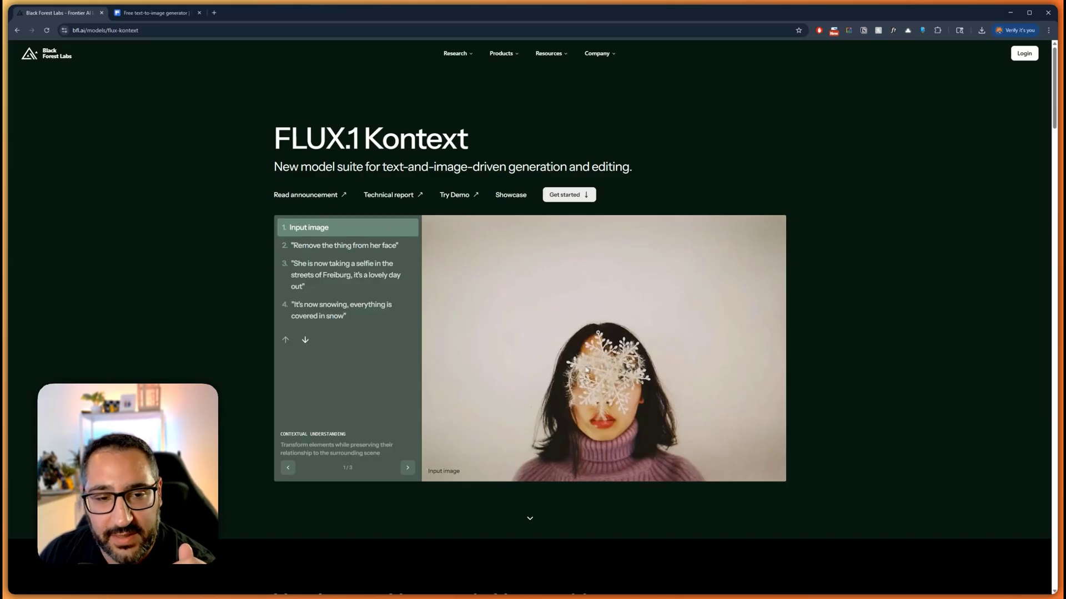
{"action": "left_click", "coordinate": [386, 249]}
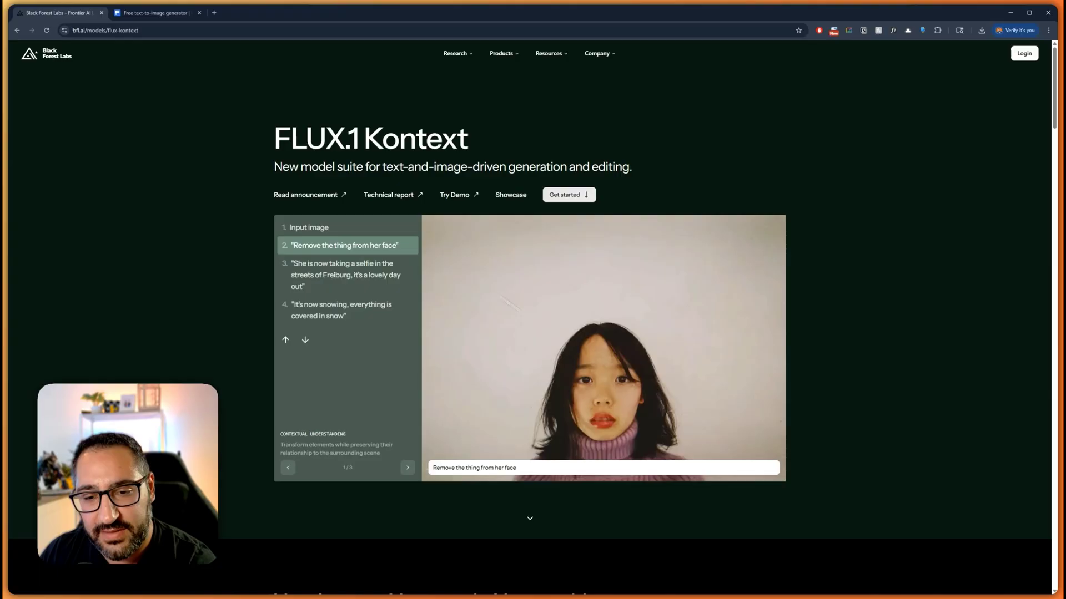
{"action": "left_click", "coordinate": [387, 232]}
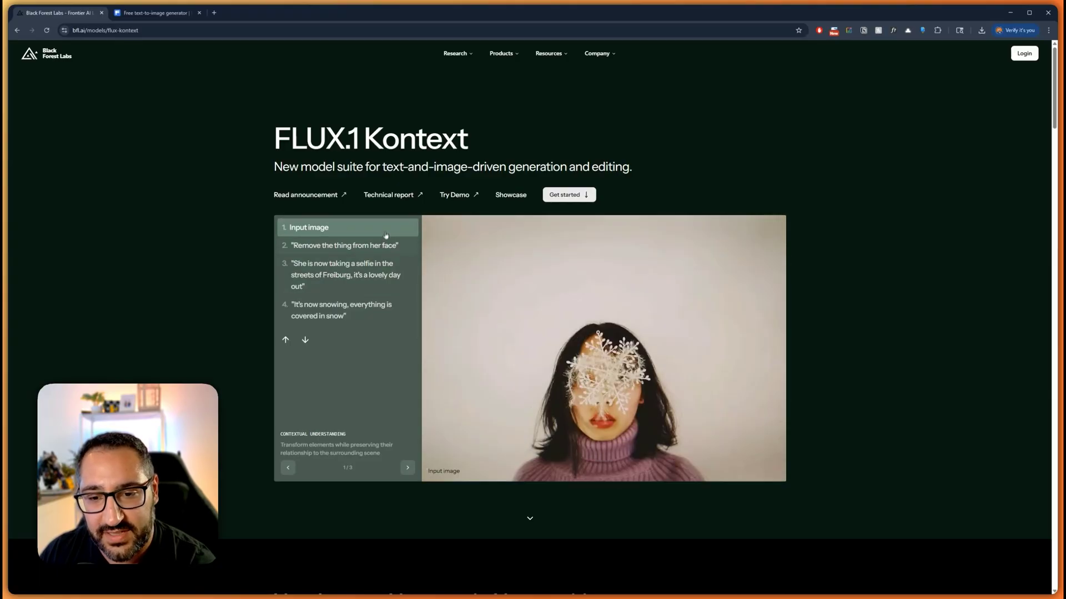
{"action": "left_click", "coordinate": [389, 245]}
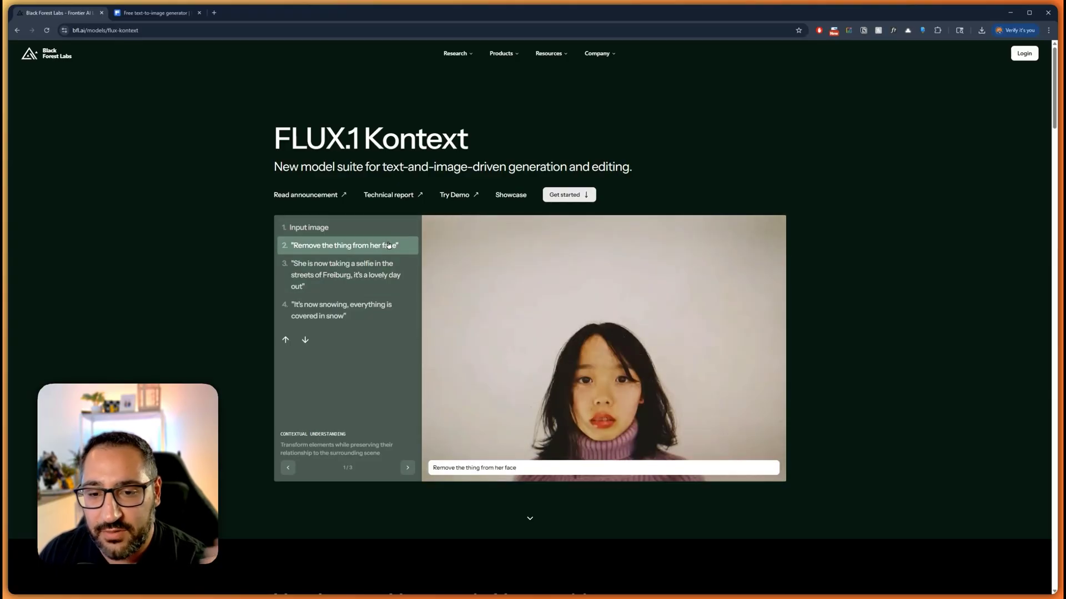
{"action": "left_click", "coordinate": [380, 276]}
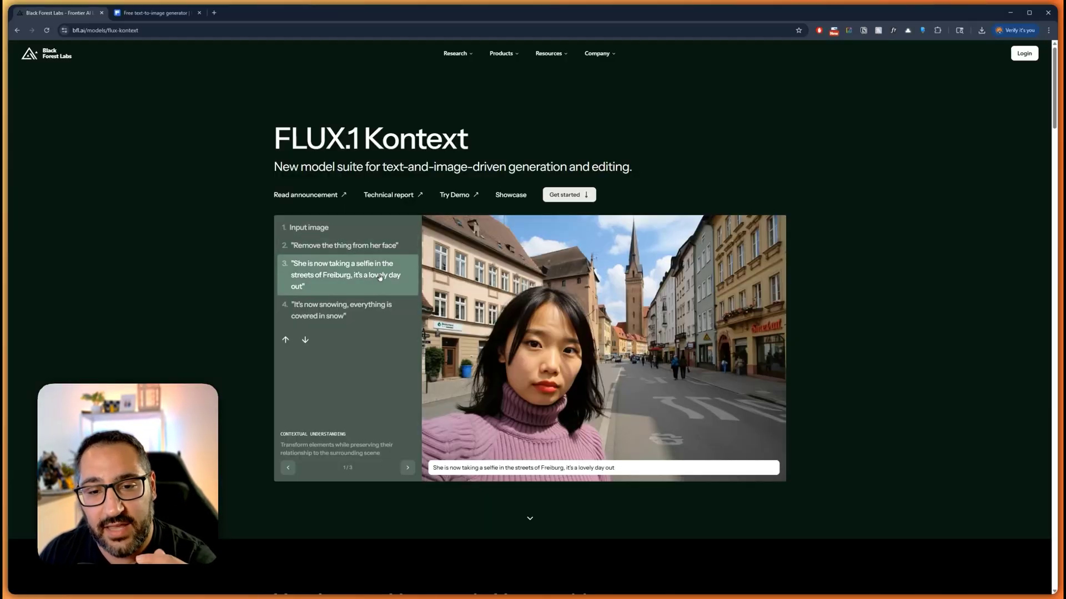
{"action": "left_click", "coordinate": [377, 311]}
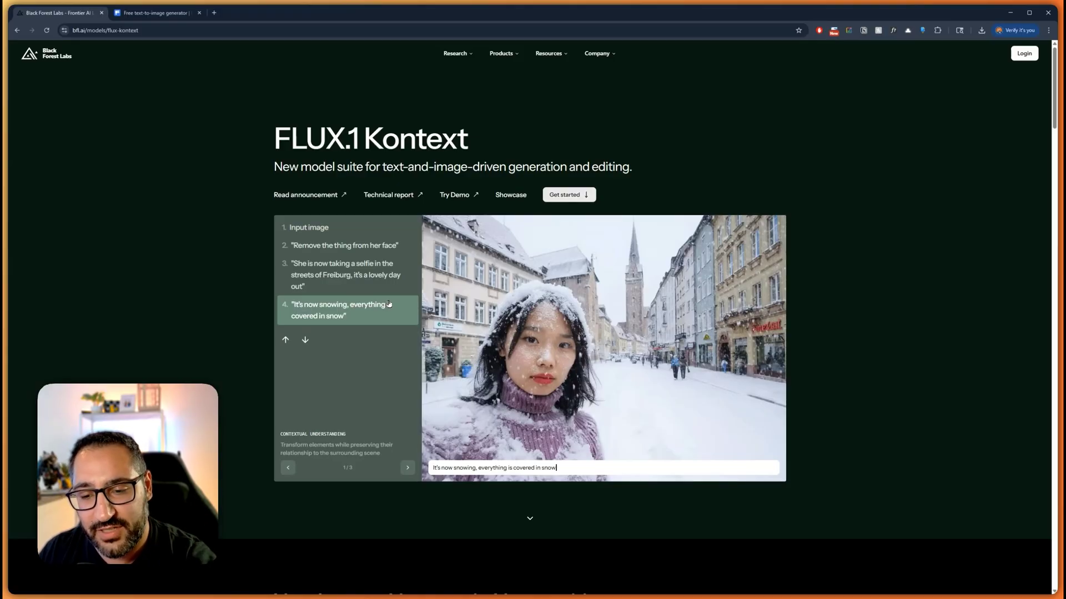
- Scroll down to the example gallery and flip the birds example to its movie-theater edit
{"action": "scroll", "coordinate": [916, 386], "scroll_direction": "down", "scroll_amount": 7}
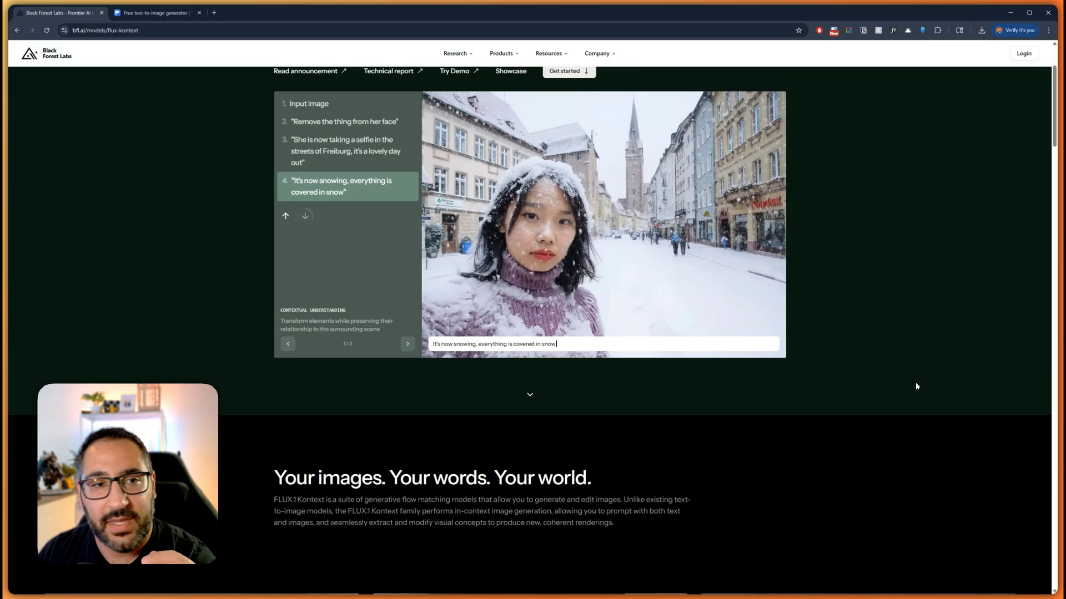
{"action": "scroll", "coordinate": [916, 387], "scroll_direction": "down", "scroll_amount": 4}
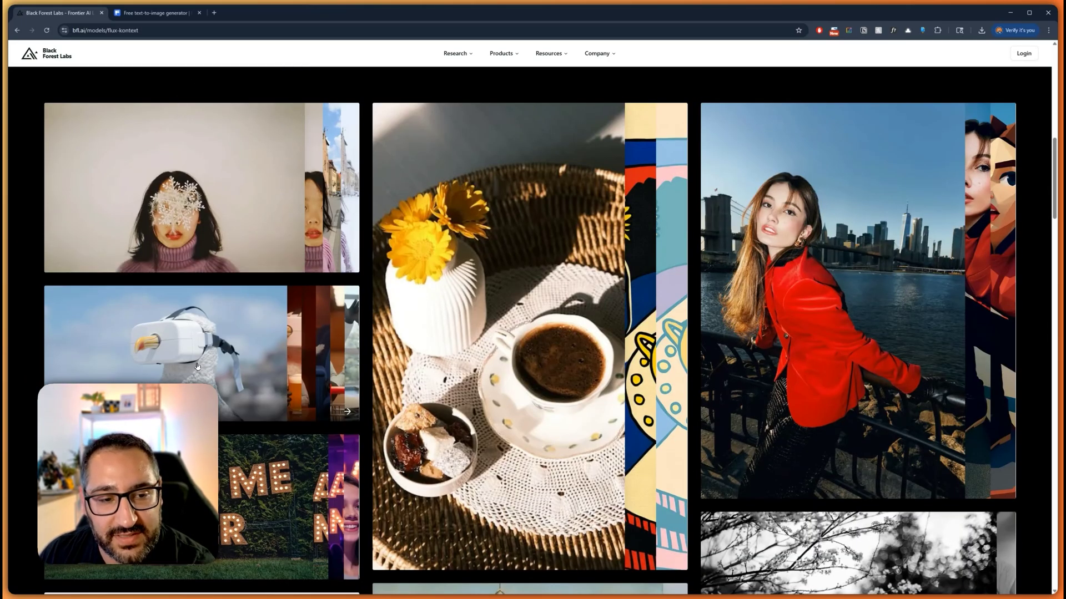
{"action": "scroll", "coordinate": [202, 339], "scroll_direction": "down", "scroll_amount": 1}
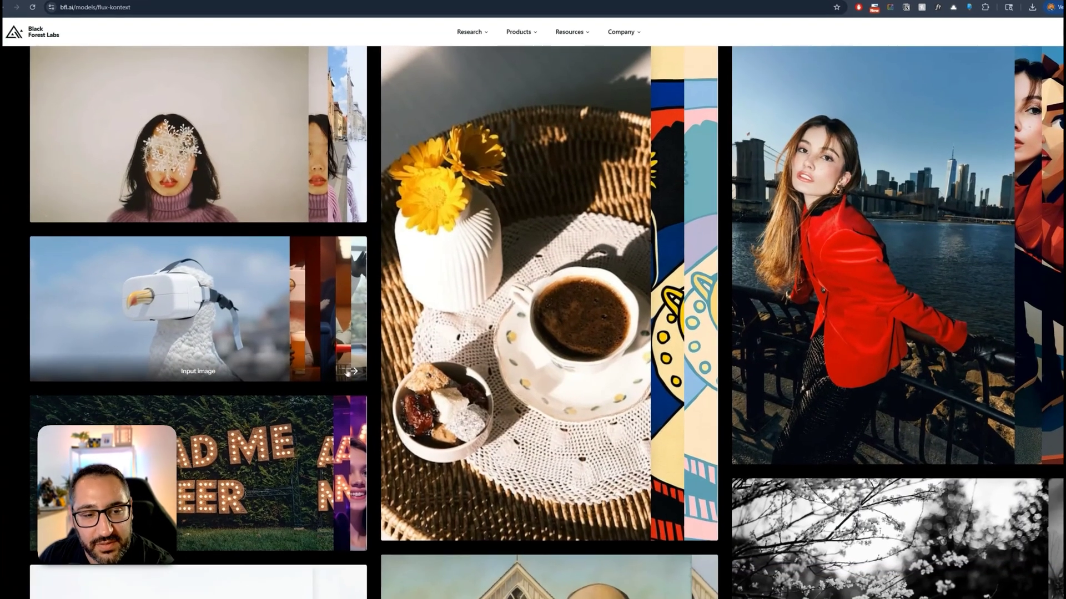
{"action": "left_click", "coordinate": [352, 371]}
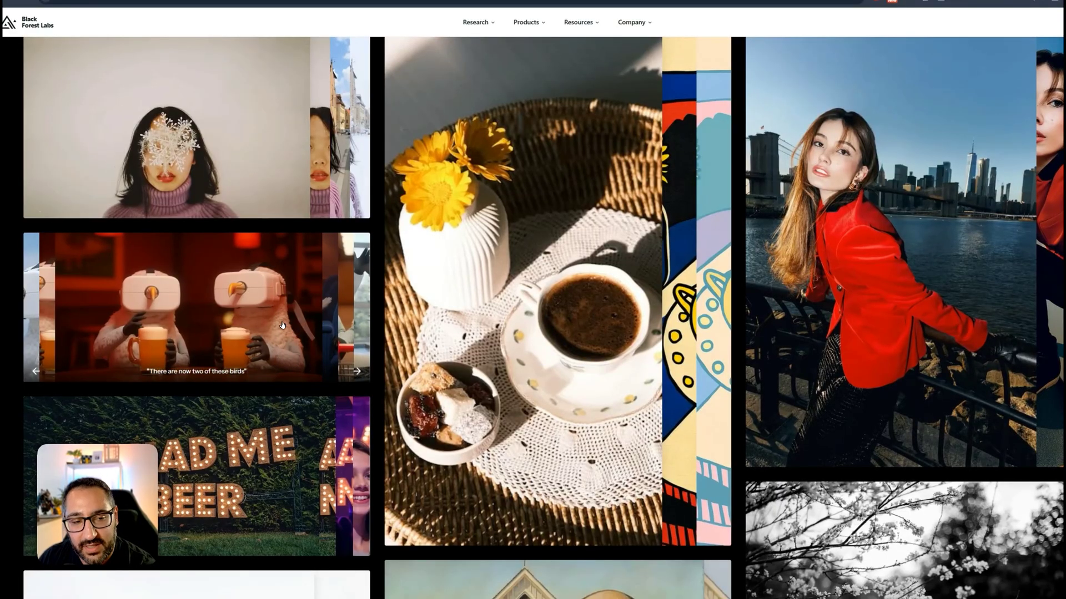
{"action": "left_click", "coordinate": [356, 371]}
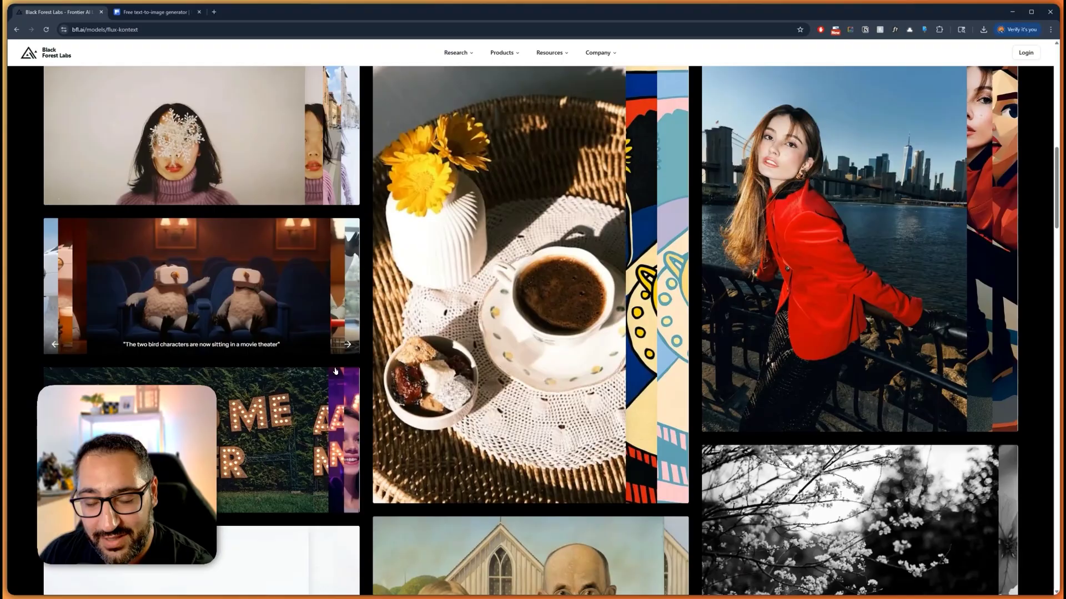
- Show the low-poly skateboarding woman and photographic American Gothic, then reach 'Play. Create. Manipulate.'
{"action": "scroll", "coordinate": [888, 399], "scroll_direction": "down", "scroll_amount": 1}
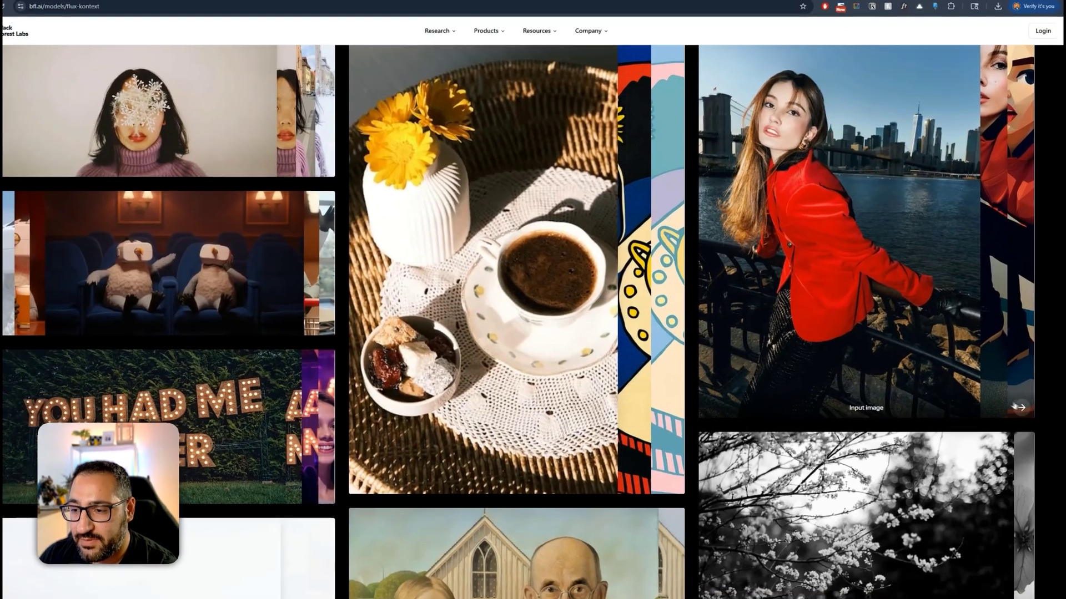
{"action": "left_click", "coordinate": [1020, 407]}
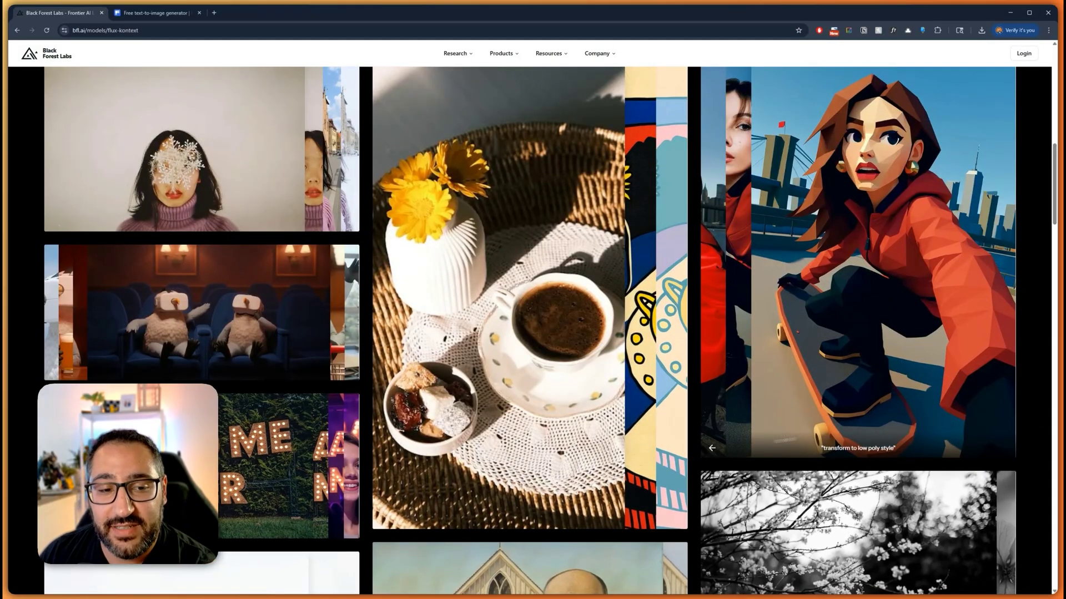
{"action": "scroll", "coordinate": [645, 466], "scroll_direction": "down", "scroll_amount": 5}
{"action": "scroll", "coordinate": [645, 466], "scroll_direction": "down", "scroll_amount": 4}
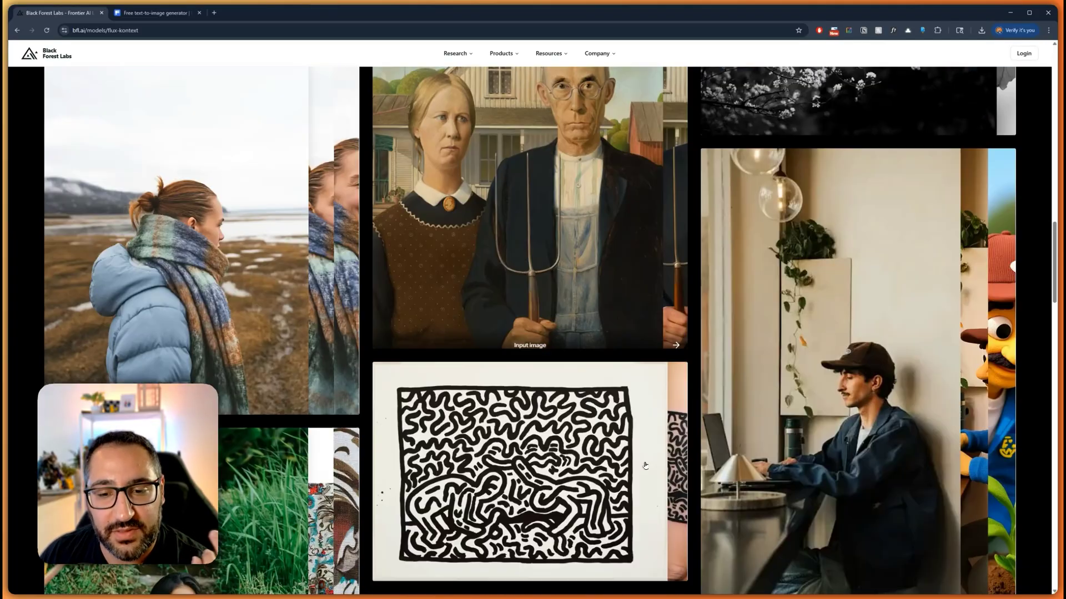
{"action": "scroll", "coordinate": [666, 438], "scroll_direction": "up", "scroll_amount": 1}
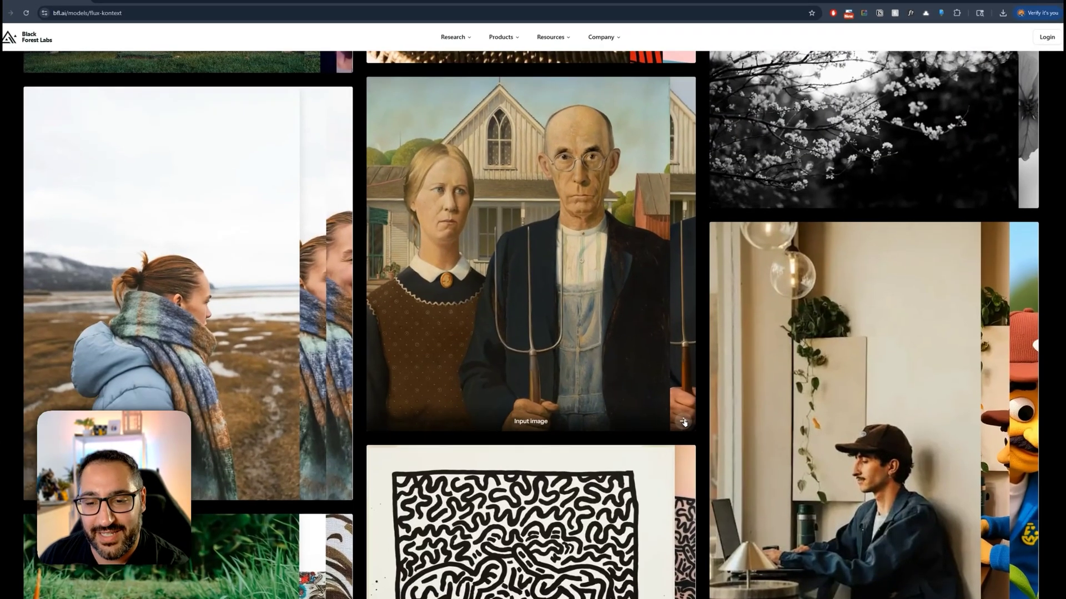
{"action": "left_click", "coordinate": [684, 423]}
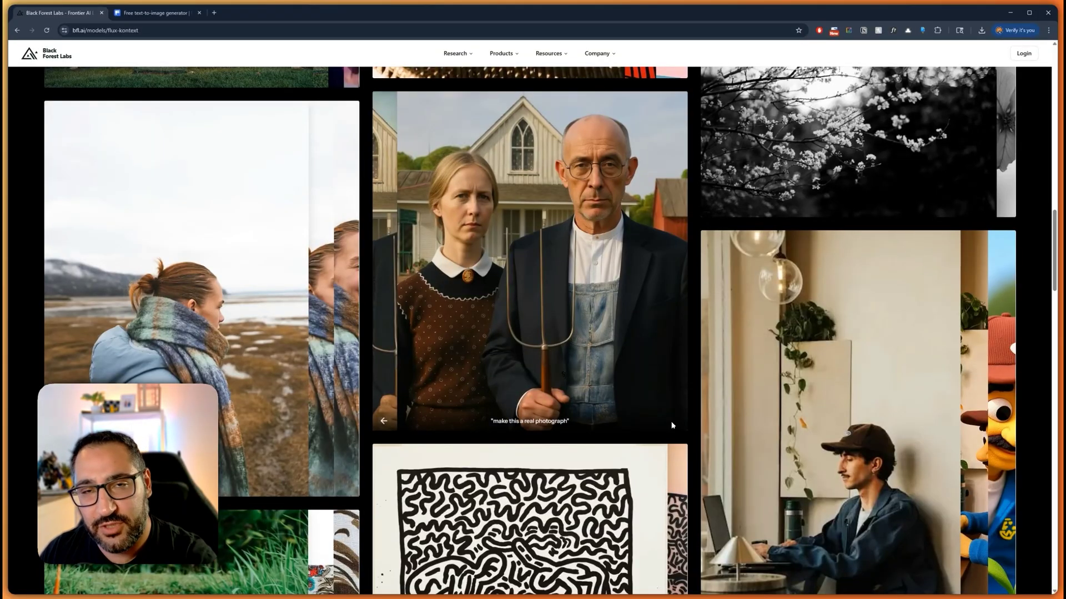
{"action": "scroll", "coordinate": [669, 426], "scroll_direction": "down", "scroll_amount": 7}
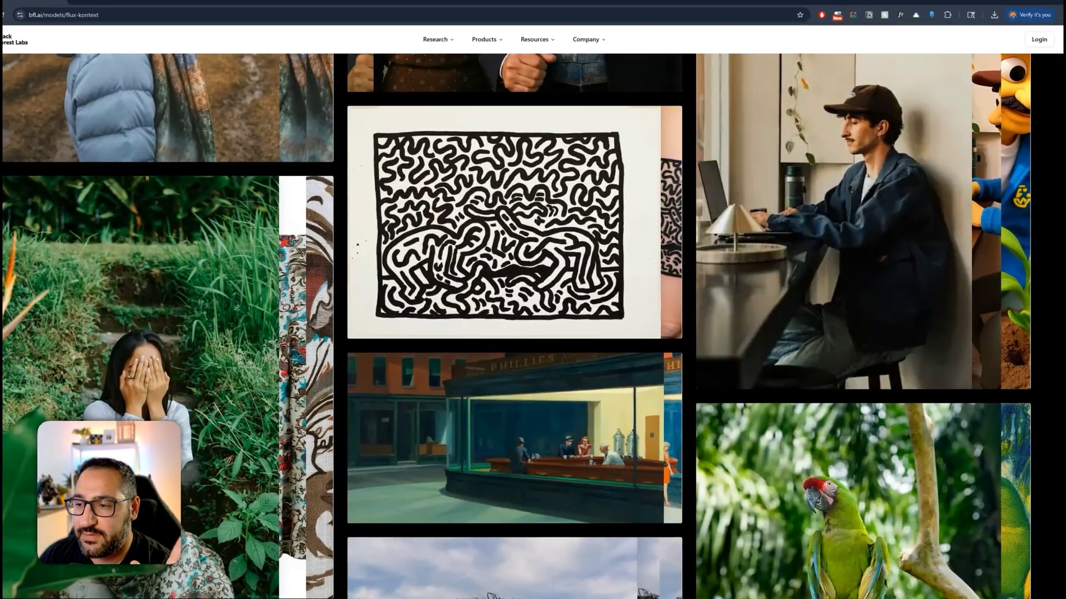
{"action": "scroll", "coordinate": [532, 322], "scroll_direction": "down", "scroll_amount": 15}
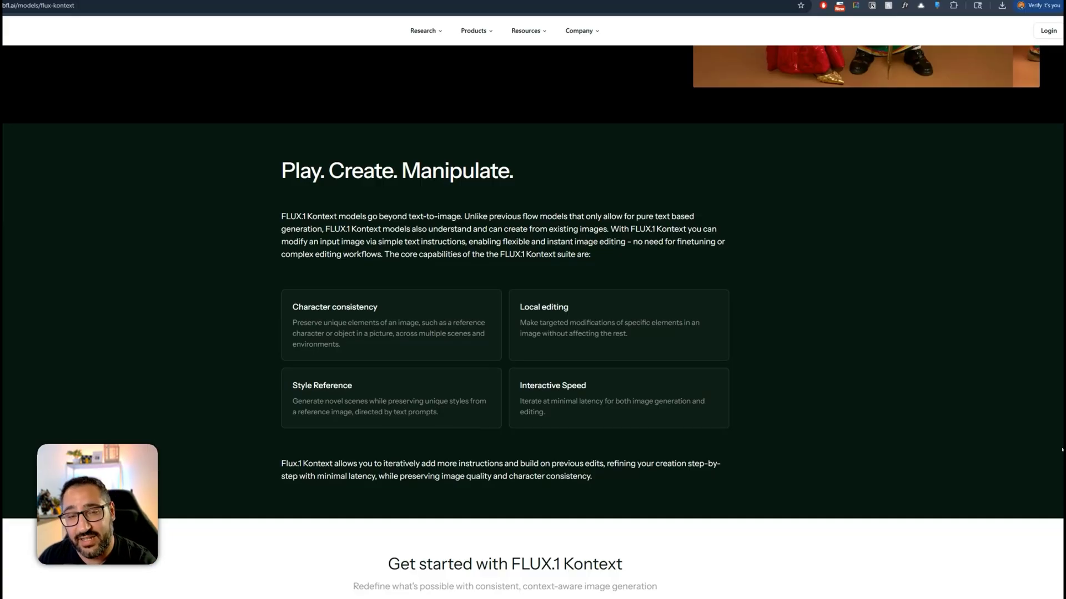
- Scroll past the FLUX.1 Kontext model cards and switch to Freepik's Flux Kontext [Pro] generator tab
{"action": "scroll", "coordinate": [997, 440], "scroll_direction": "down", "scroll_amount": 5}
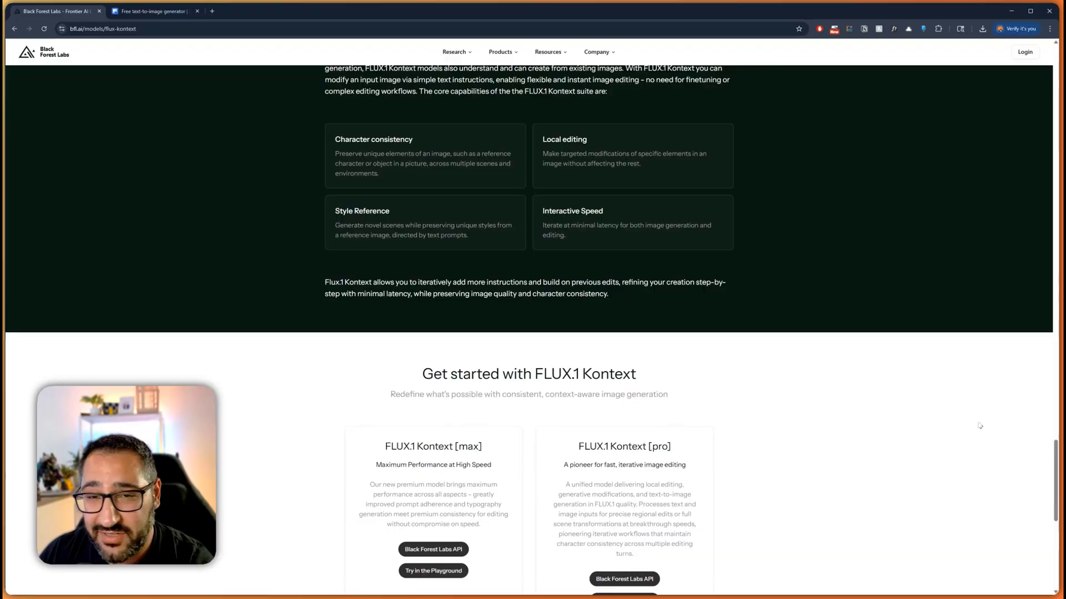
{"action": "scroll", "coordinate": [916, 404], "scroll_direction": "down", "scroll_amount": 1}
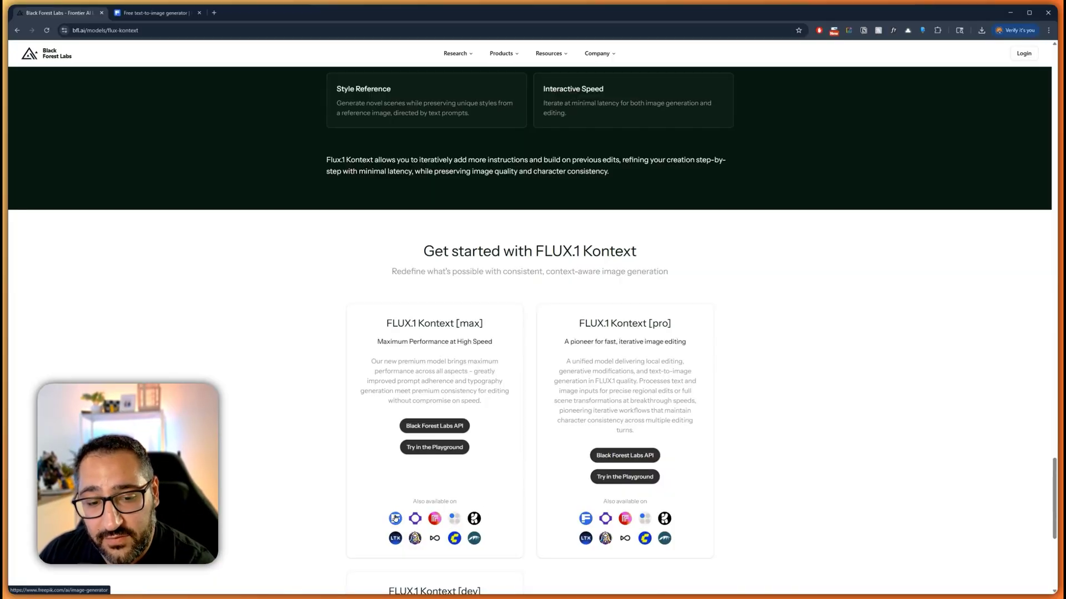
{"action": "left_click", "coordinate": [177, 14]}
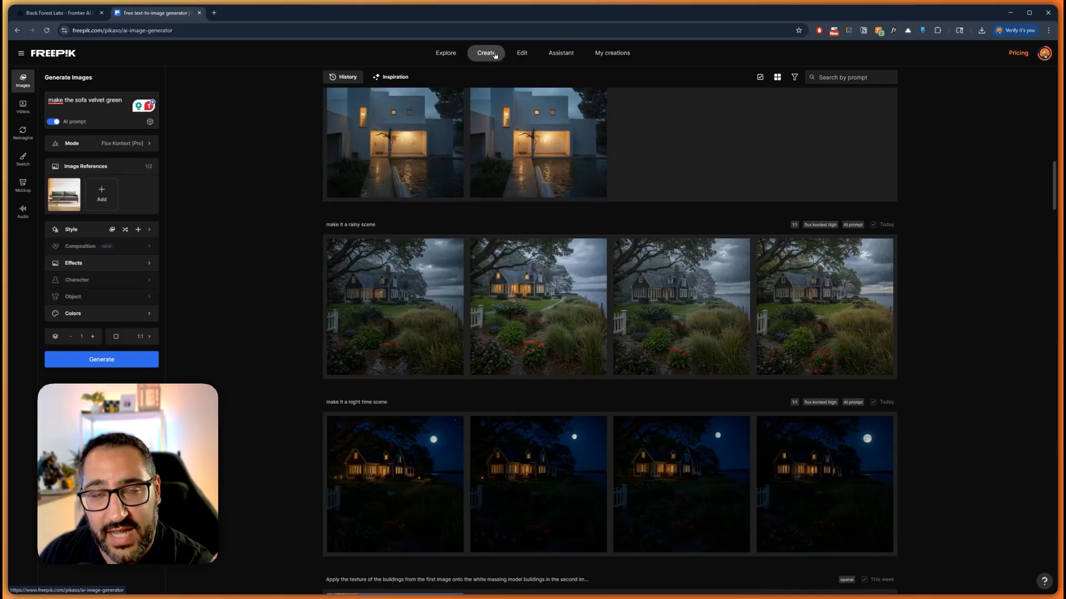
- Visit Freepik's Explore and home pages, then start an AI Assistant prompt and check its models
{"action": "left_click", "coordinate": [451, 56]}
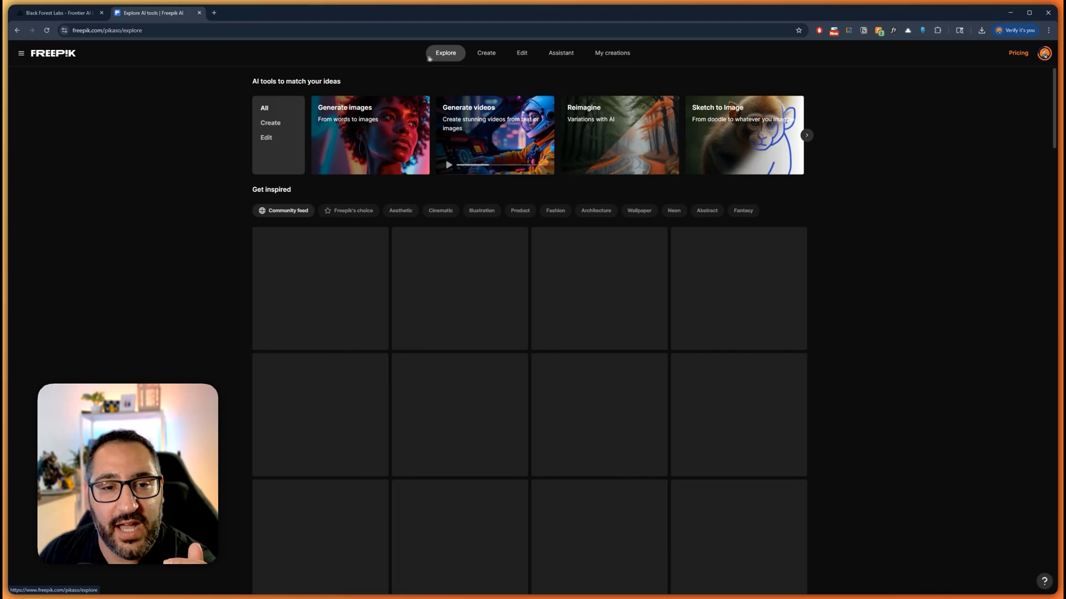
{"action": "left_click", "coordinate": [65, 56]}
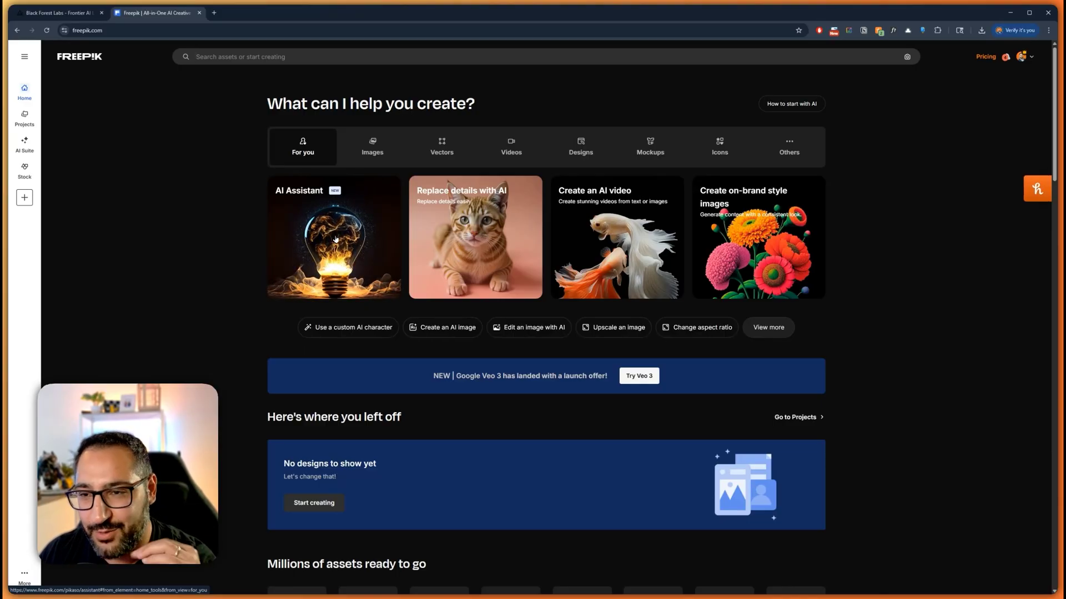
{"action": "left_click", "coordinate": [335, 239]}
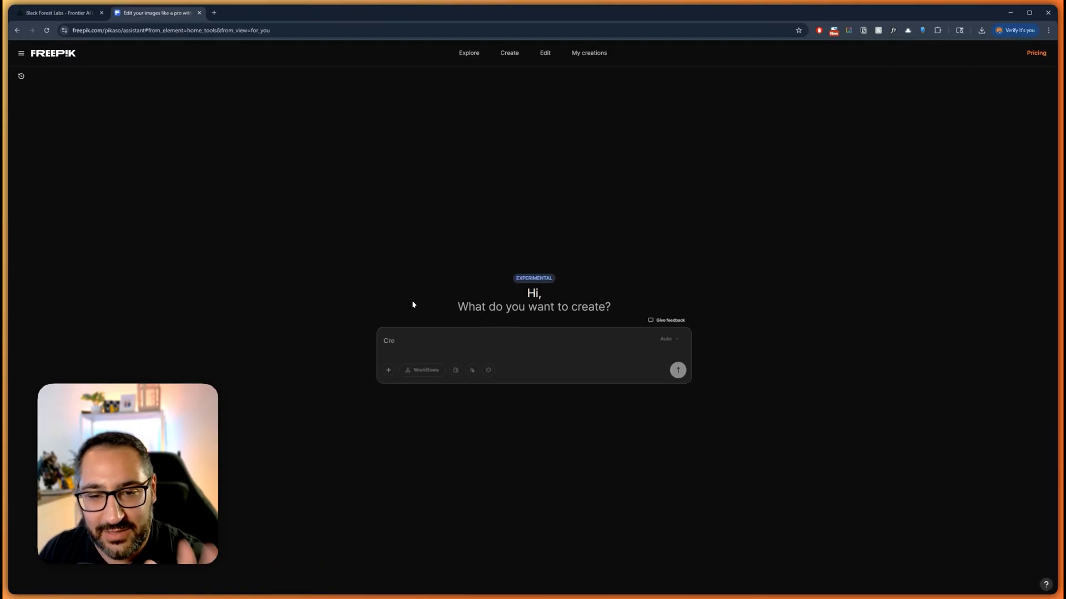
{"action": "left_click", "coordinate": [448, 343]}
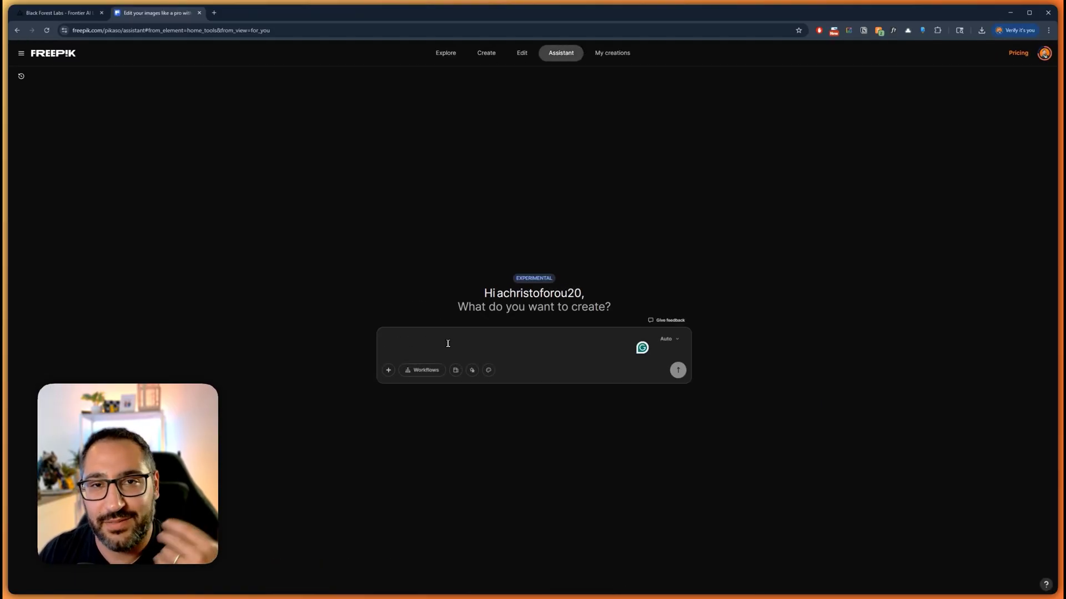
{"action": "left_click", "coordinate": [668, 339]}
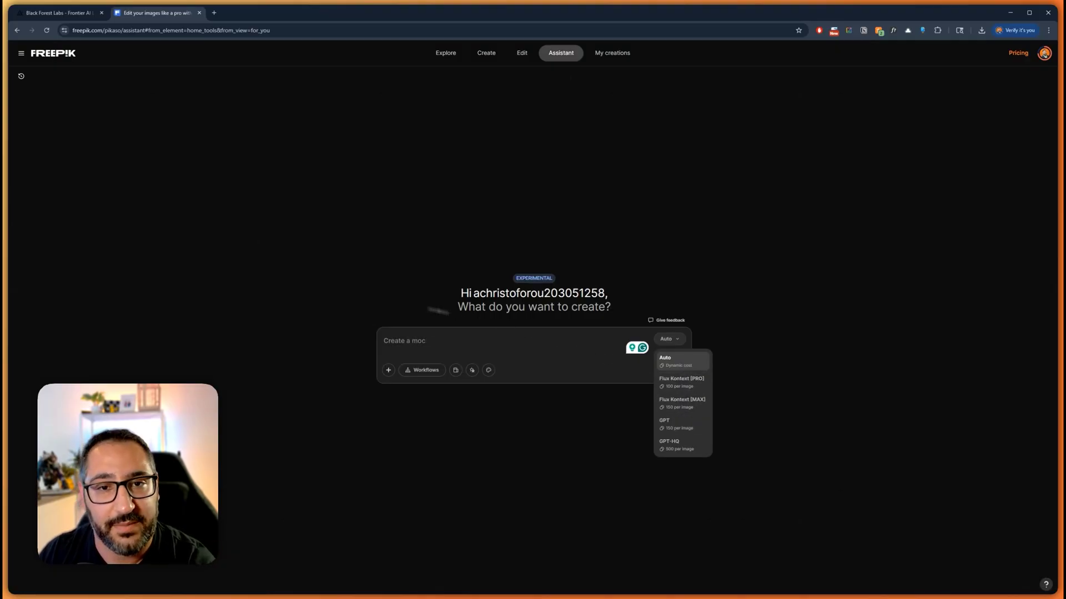
- Compare the original cottage photo, then open the first night-time lake-house result full-size
{"action": "left_click", "coordinate": [491, 53]}
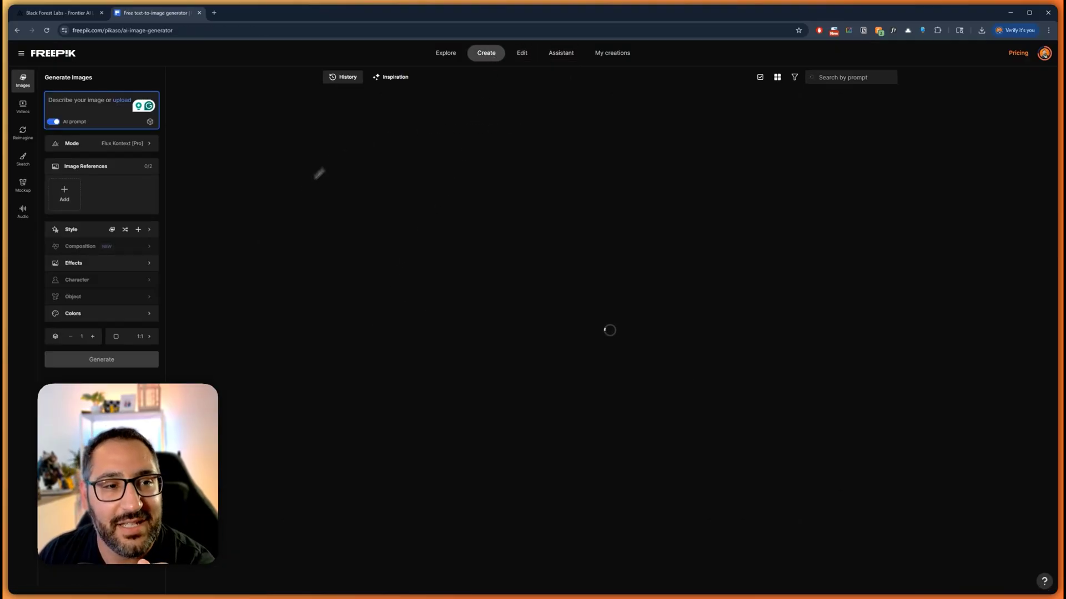
{"action": "scroll", "coordinate": [767, 434], "scroll_direction": "down", "scroll_amount": 2}
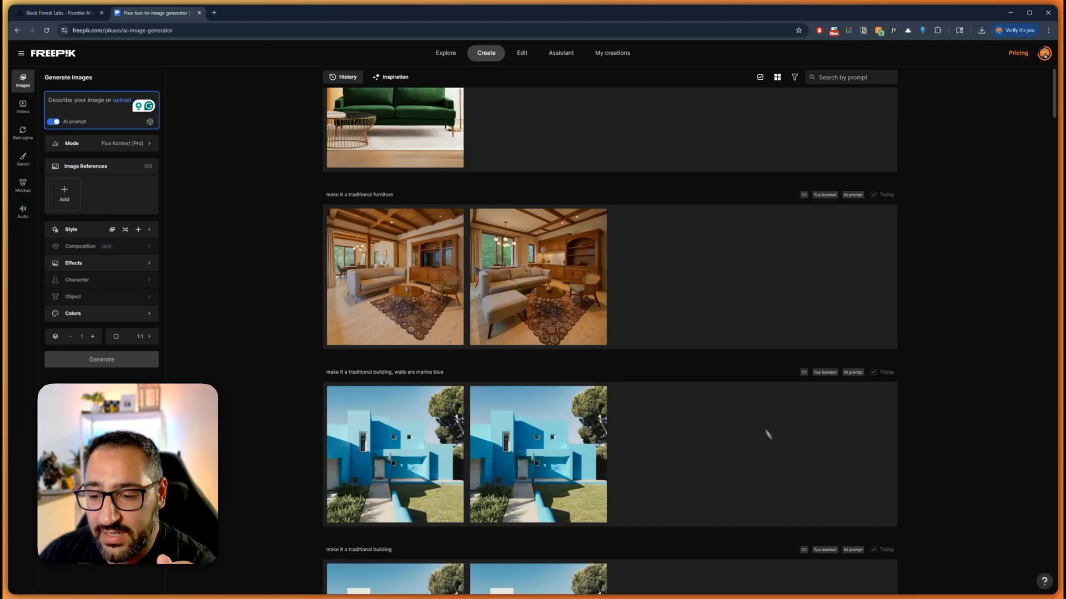
{"action": "key", "text": "alt+Tab"}
{"action": "scroll", "coordinate": [458, 343], "scroll_direction": "down", "scroll_amount": 3}
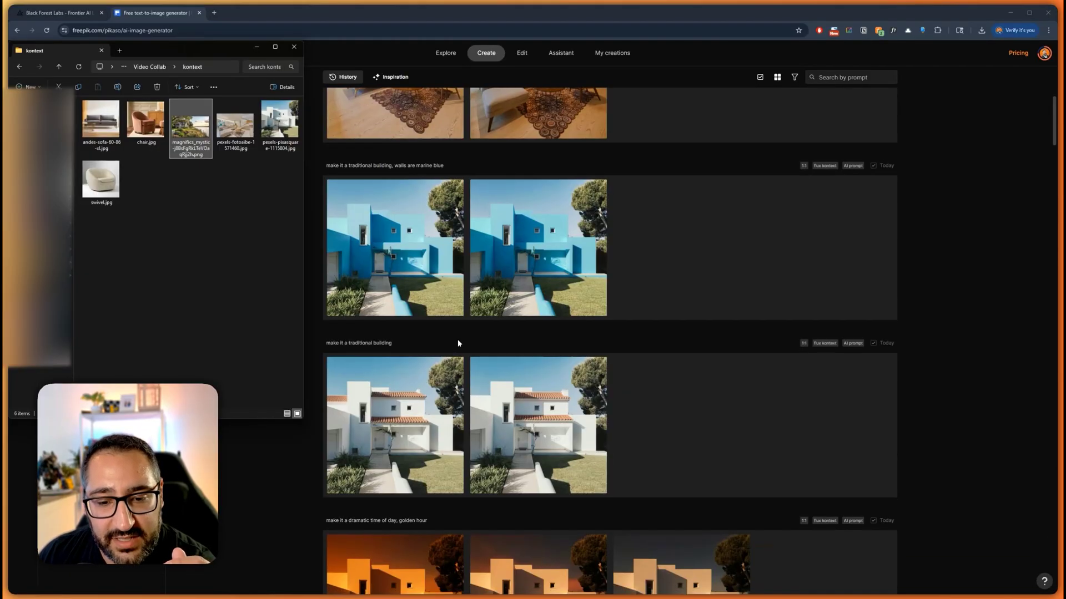
{"action": "scroll", "coordinate": [458, 343], "scroll_direction": "down", "scroll_amount": 10}
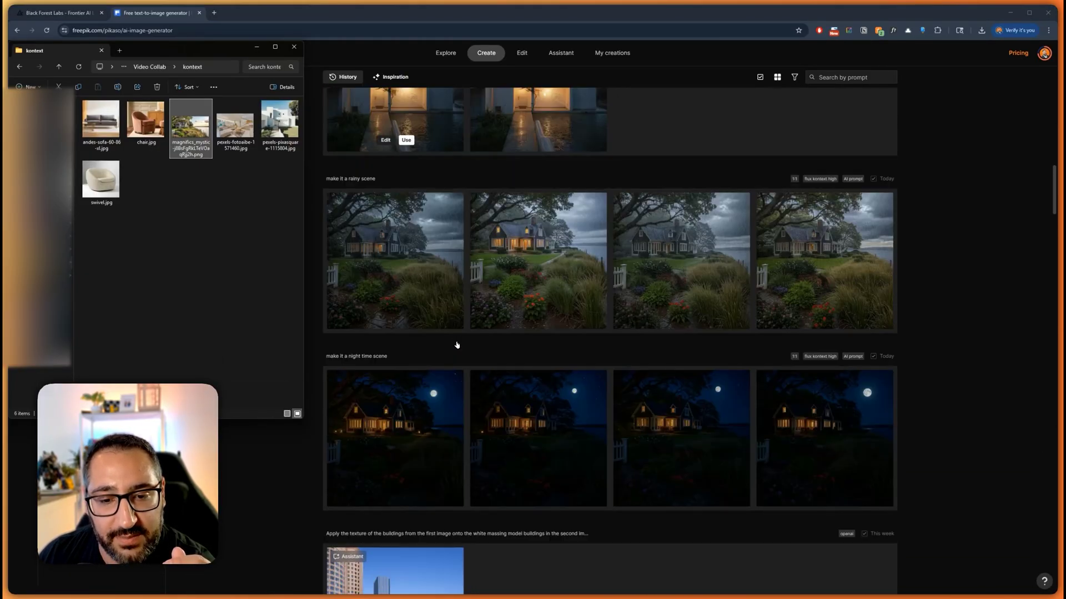
{"action": "double_click", "coordinate": [203, 156]}
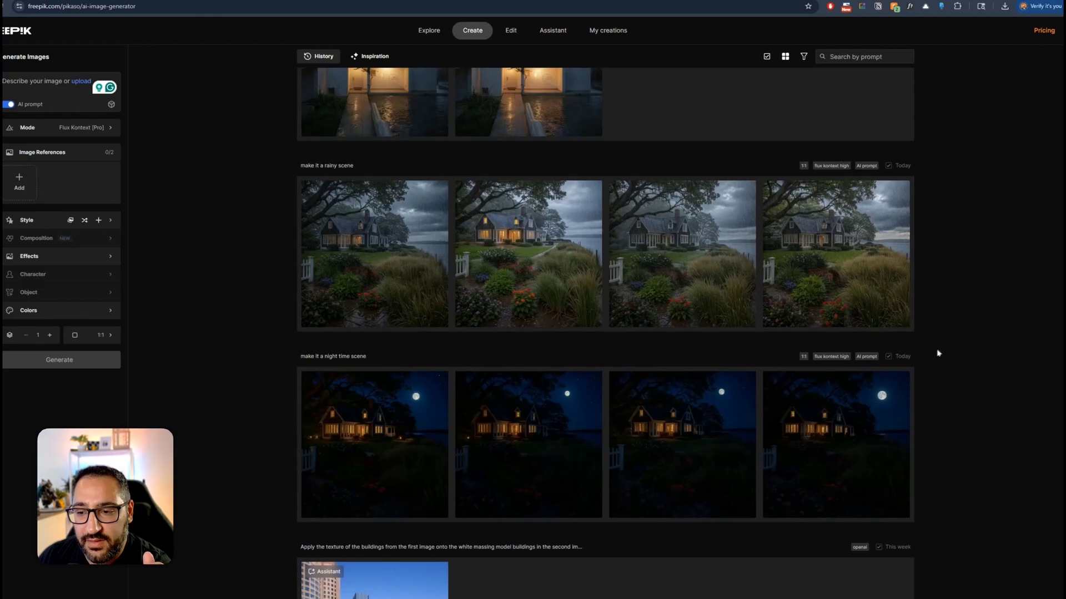
{"action": "mouse_move", "coordinate": [343, 358]}
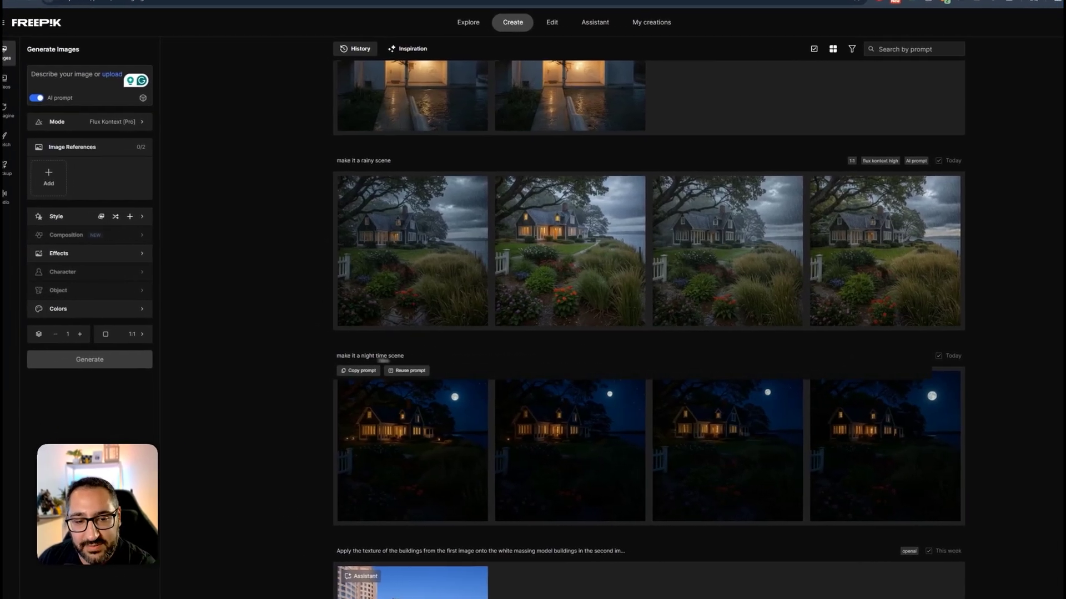
{"action": "left_click", "coordinate": [448, 446]}
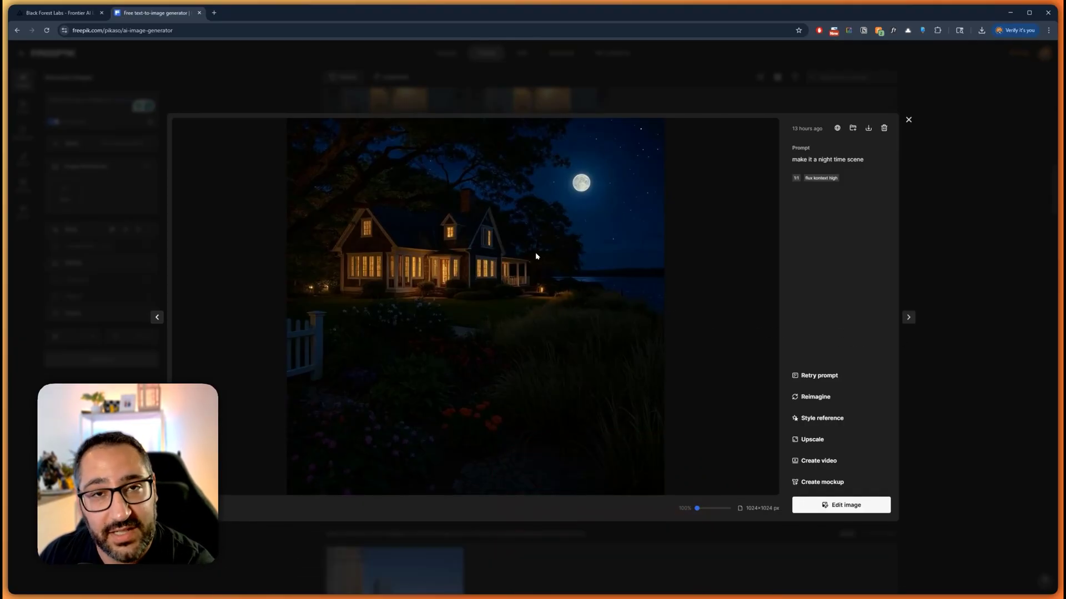
- Step through the night-time and rainy cottage variations full-size, then return to the history grid
{"action": "left_click", "coordinate": [908, 317]}
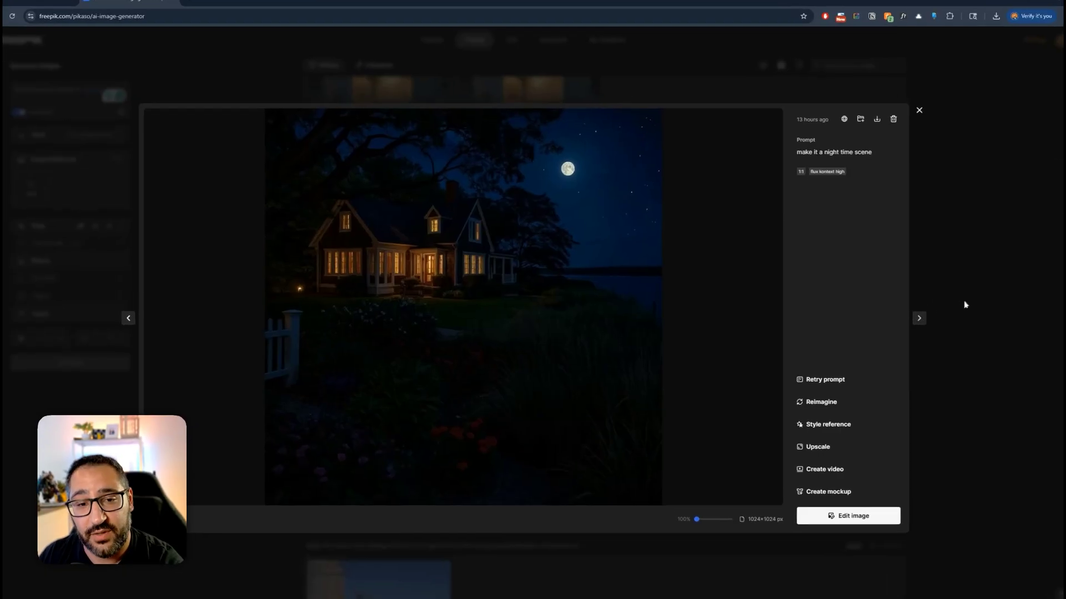
{"action": "left_click", "coordinate": [966, 300]}
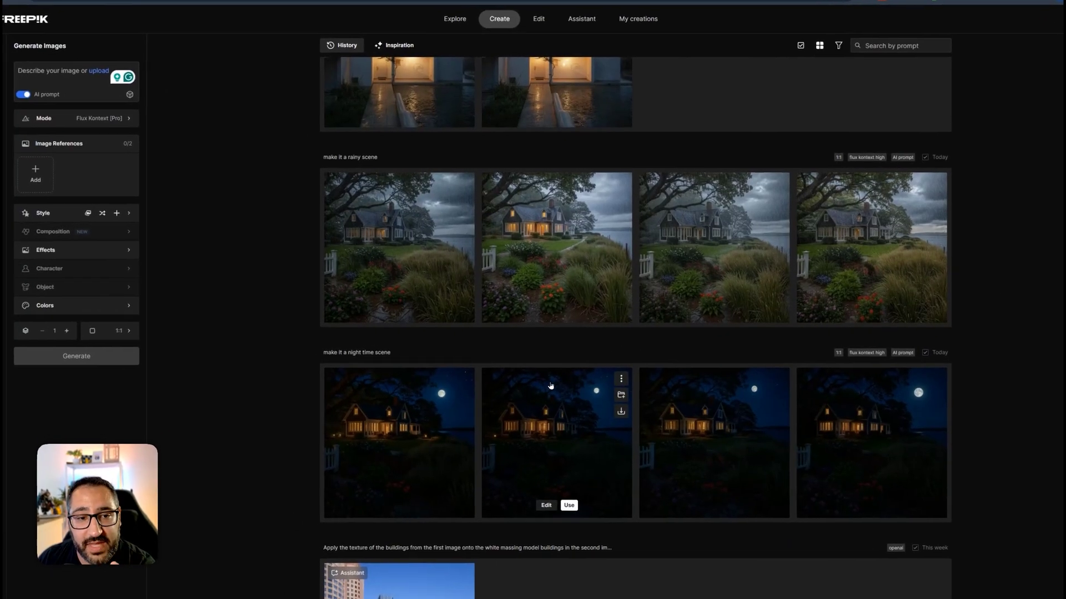
{"action": "scroll", "coordinate": [551, 385], "scroll_direction": "up", "scroll_amount": 1}
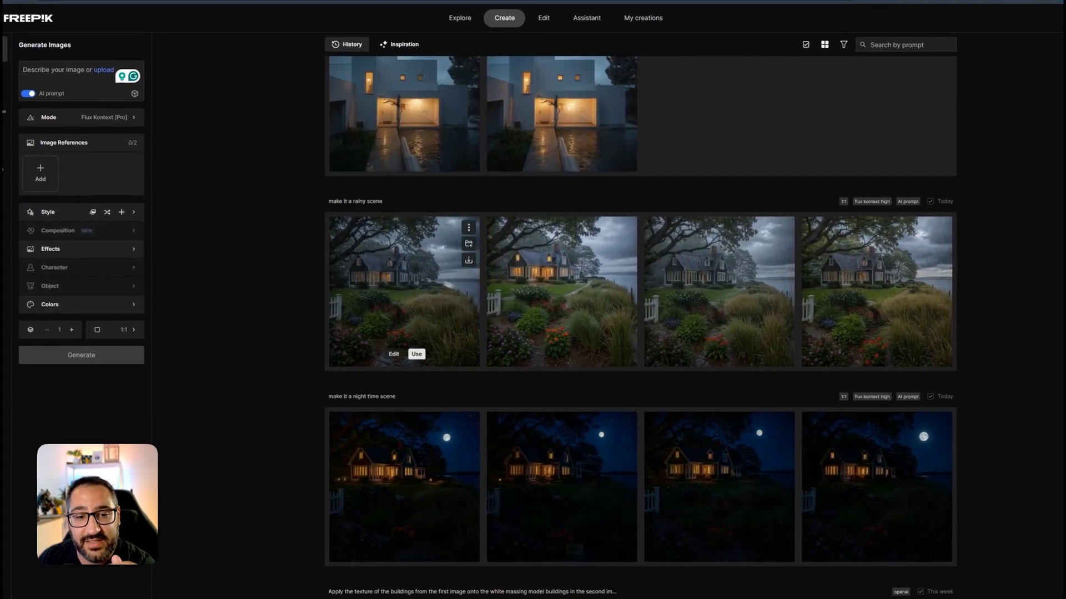
{"action": "left_click", "coordinate": [417, 281]}
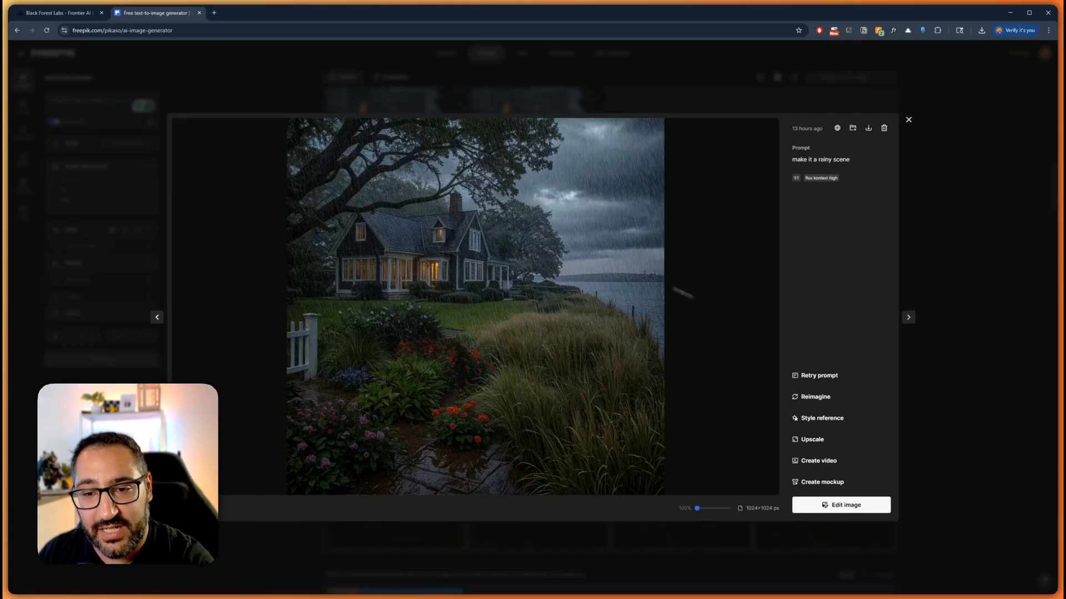
{"action": "left_click", "coordinate": [909, 318]}
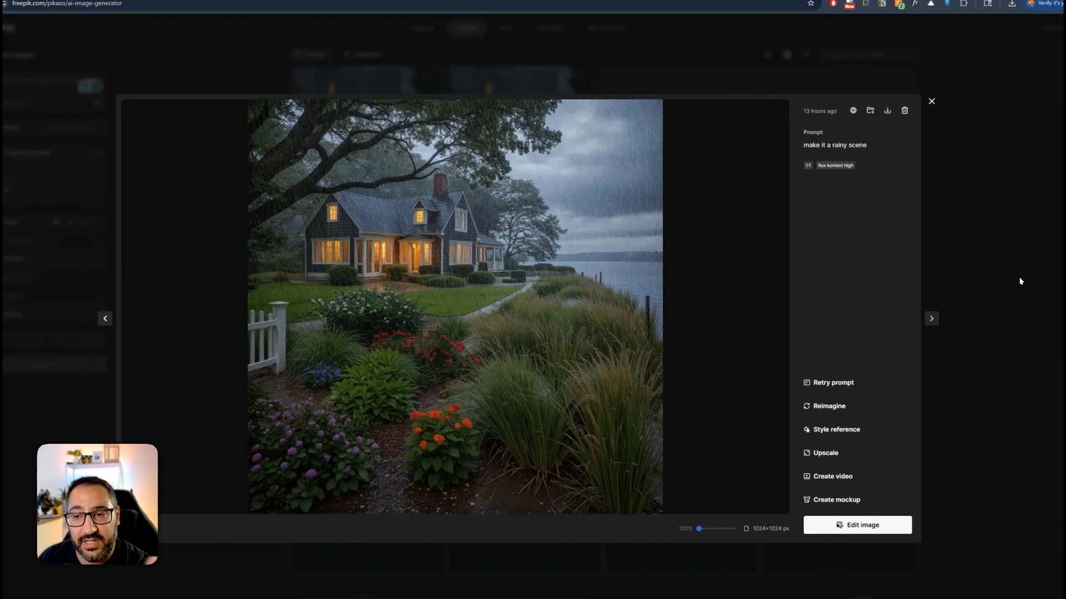
{"action": "left_click", "coordinate": [1027, 277]}
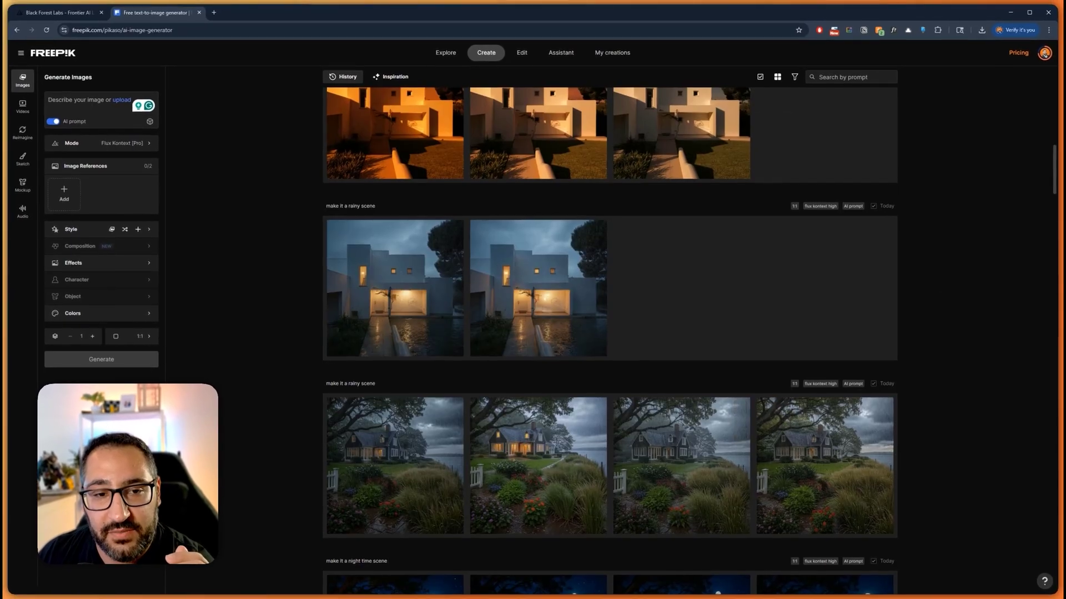
{"action": "mouse_move", "coordinate": [653, 596]}
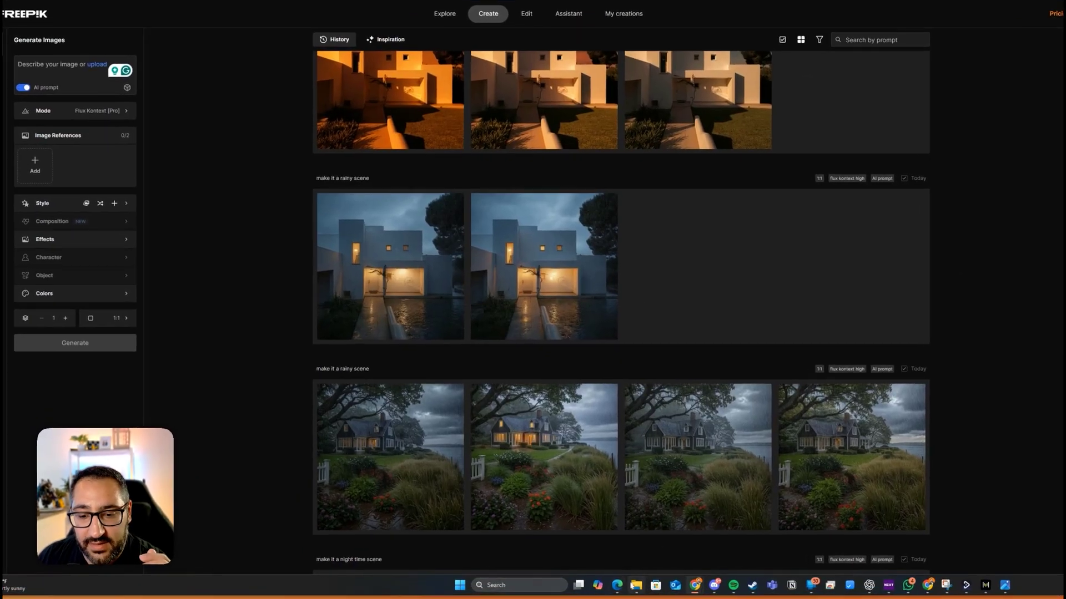
{"action": "key", "text": "alt+Tab"}
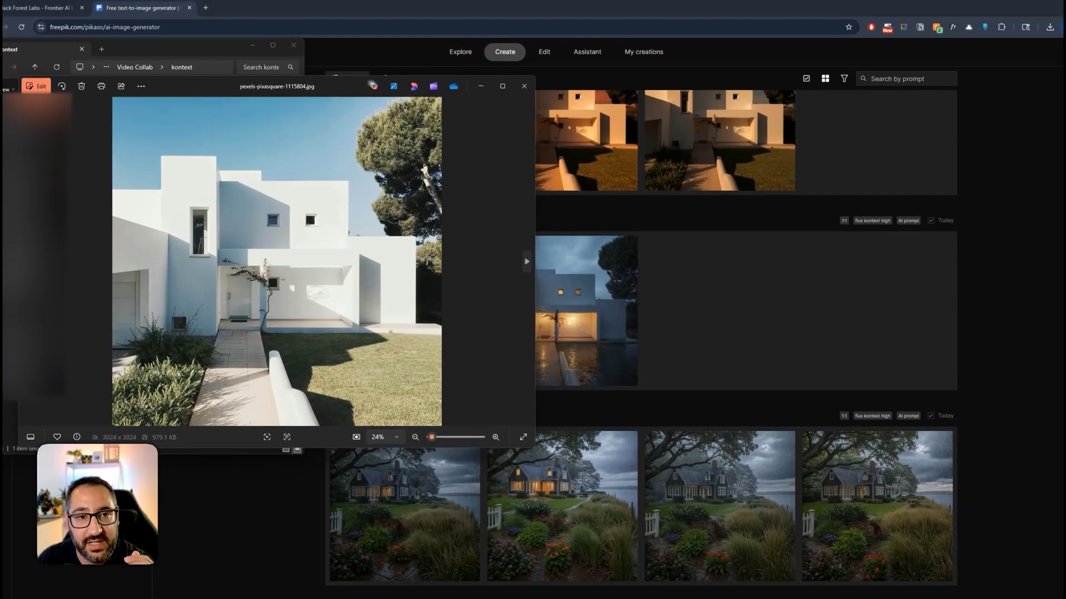
{"action": "key", "text": "alt+Tab"}
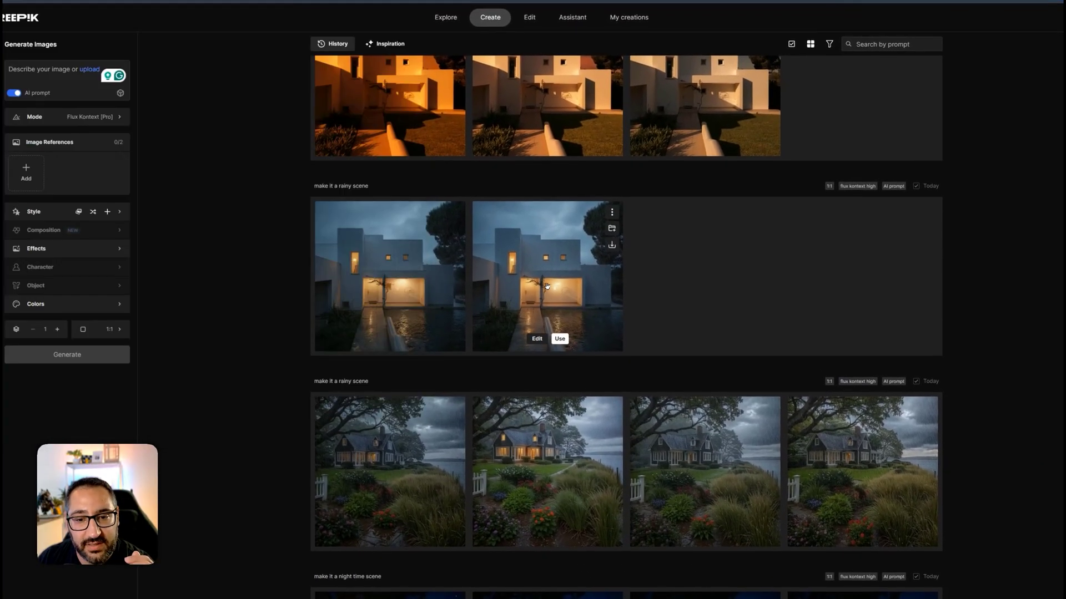
{"action": "left_click", "coordinate": [546, 286]}
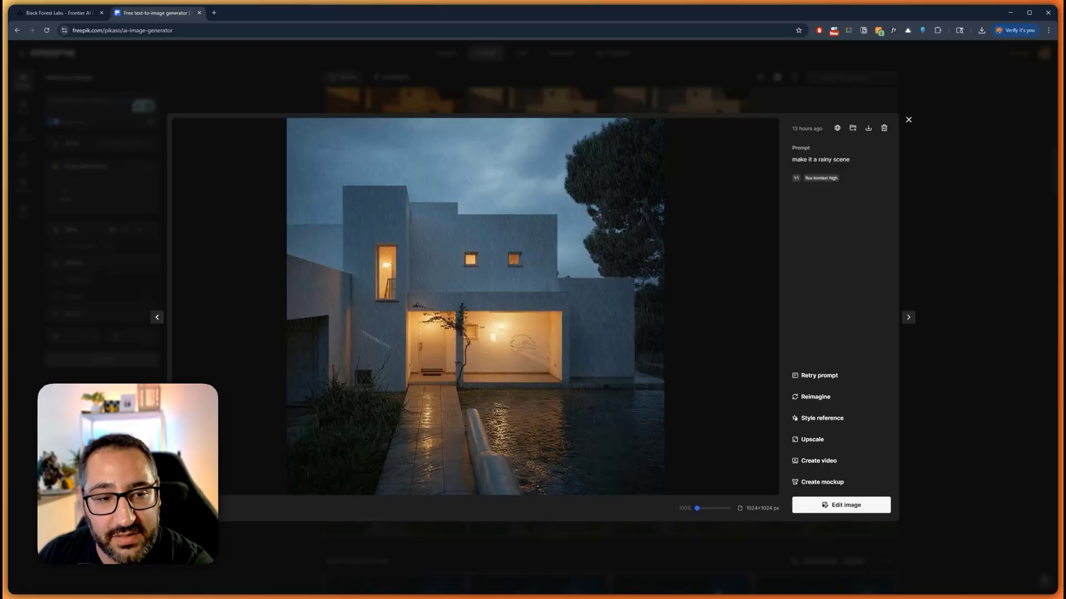
{"action": "key", "text": "Right"}
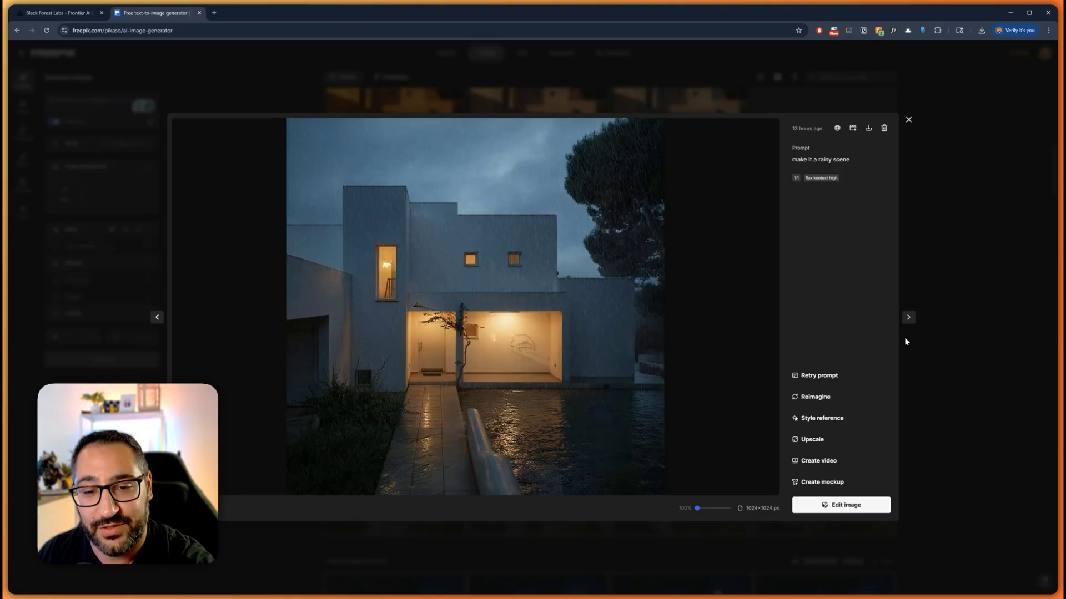
{"action": "left_click", "coordinate": [946, 326]}
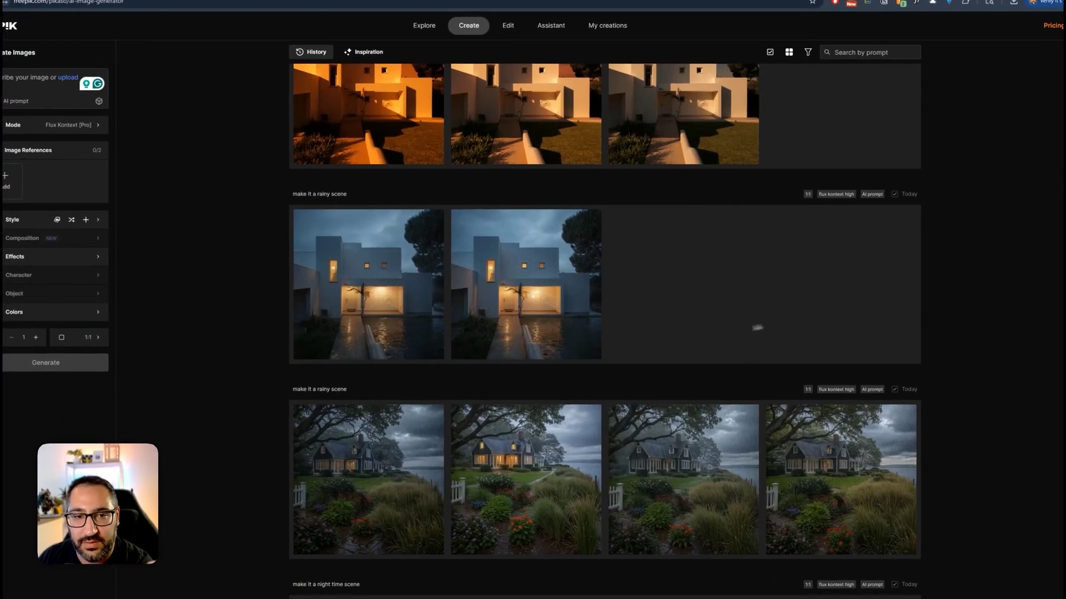
{"action": "scroll", "coordinate": [751, 325], "scroll_direction": "up", "scroll_amount": 2}
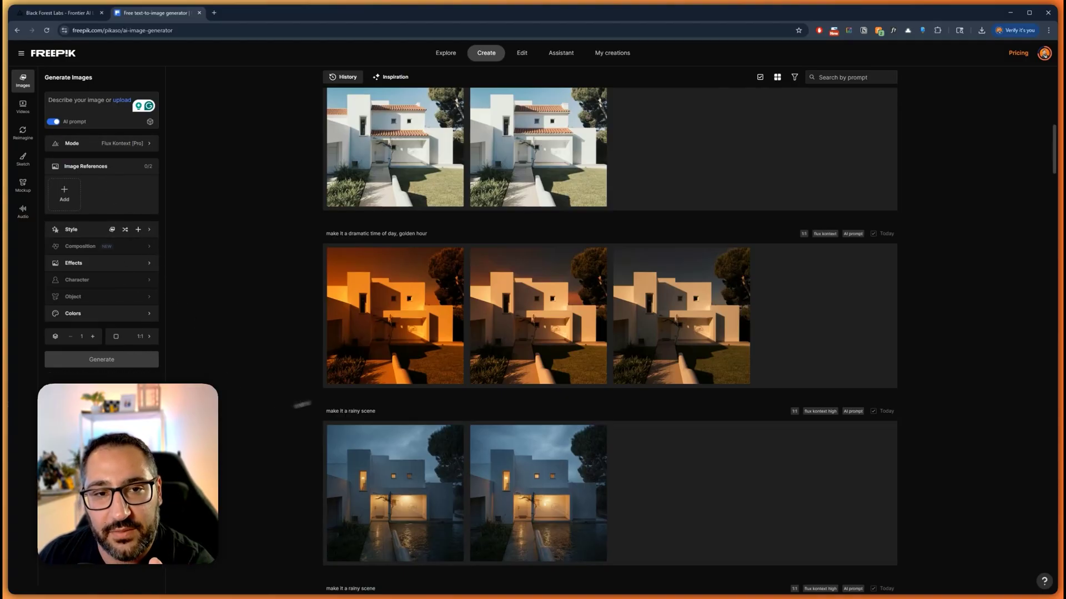
{"action": "scroll", "coordinate": [404, 428], "scroll_direction": "up", "scroll_amount": 3}
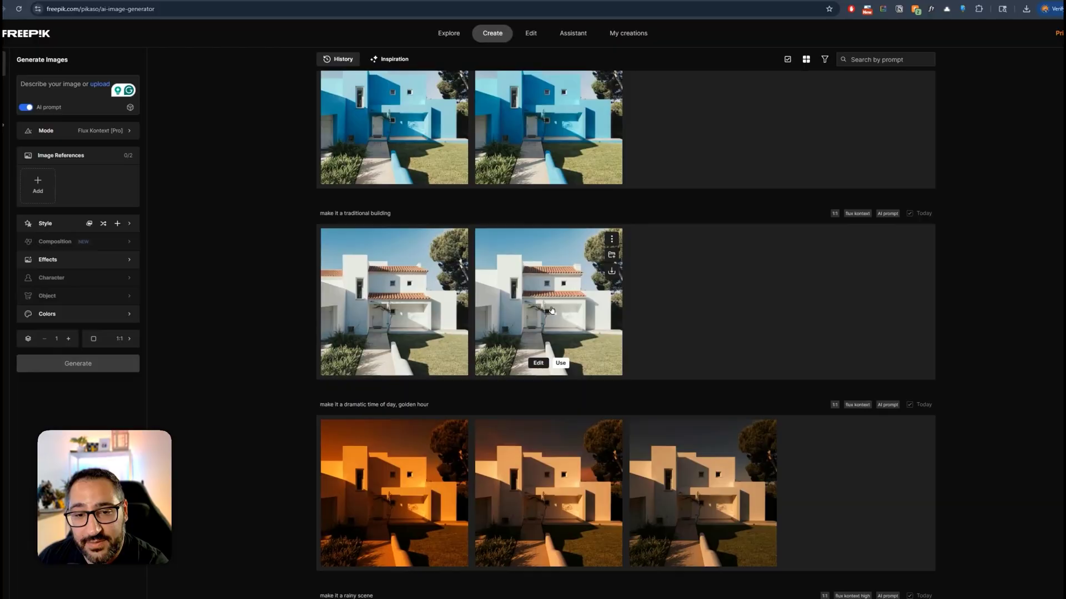
{"action": "left_click", "coordinate": [544, 313]}
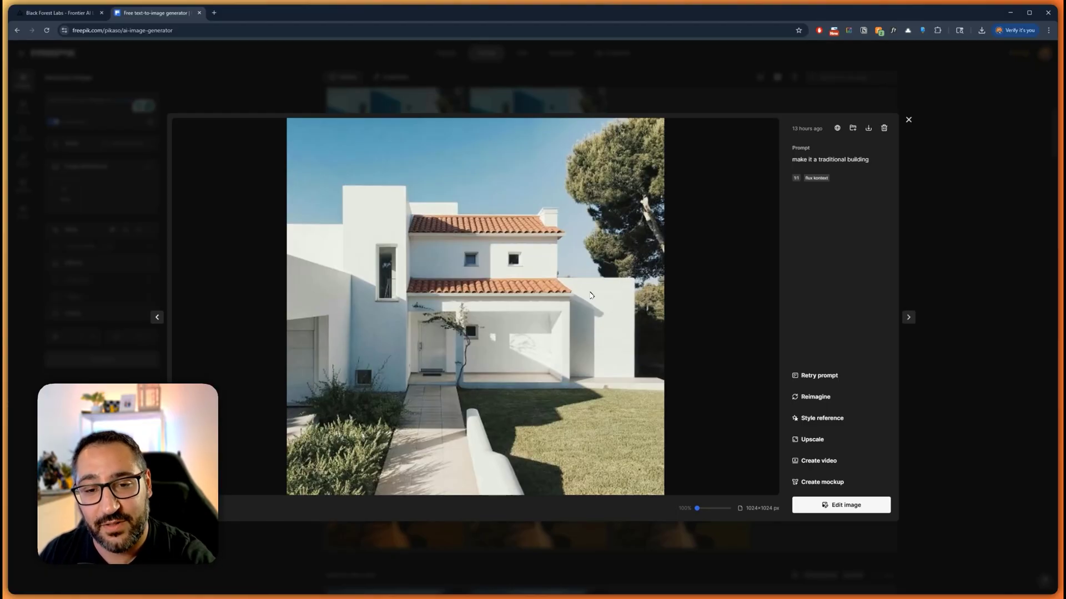
{"action": "left_click", "coordinate": [928, 251]}
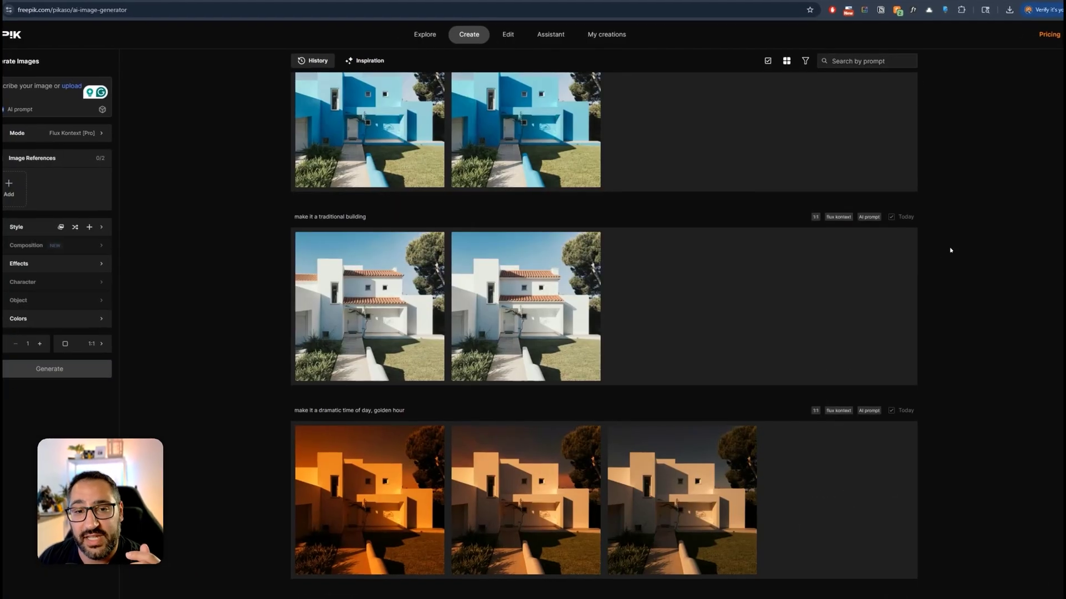
{"action": "scroll", "coordinate": [516, 344], "scroll_direction": "up", "scroll_amount": 2}
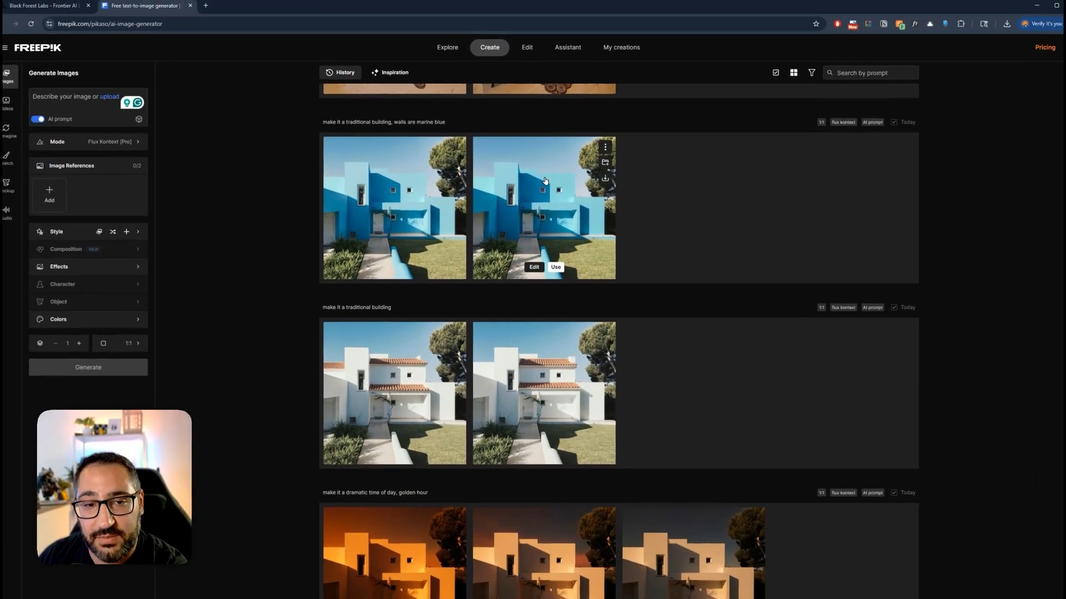
{"action": "scroll", "coordinate": [558, 228], "scroll_direction": "up", "scroll_amount": 2}
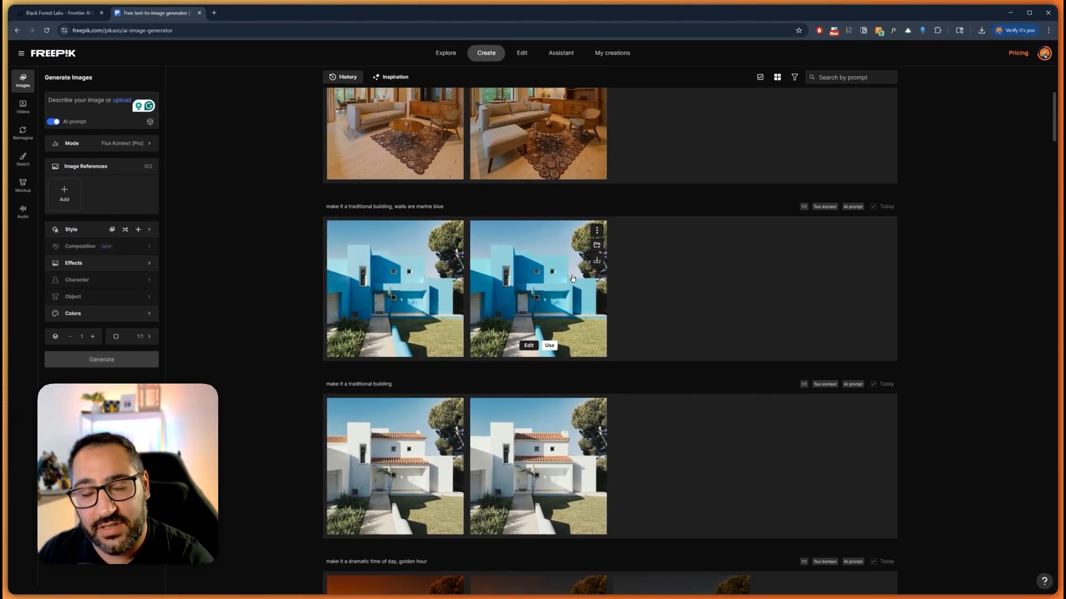
{"action": "scroll", "coordinate": [573, 279], "scroll_direction": "up", "scroll_amount": 1}
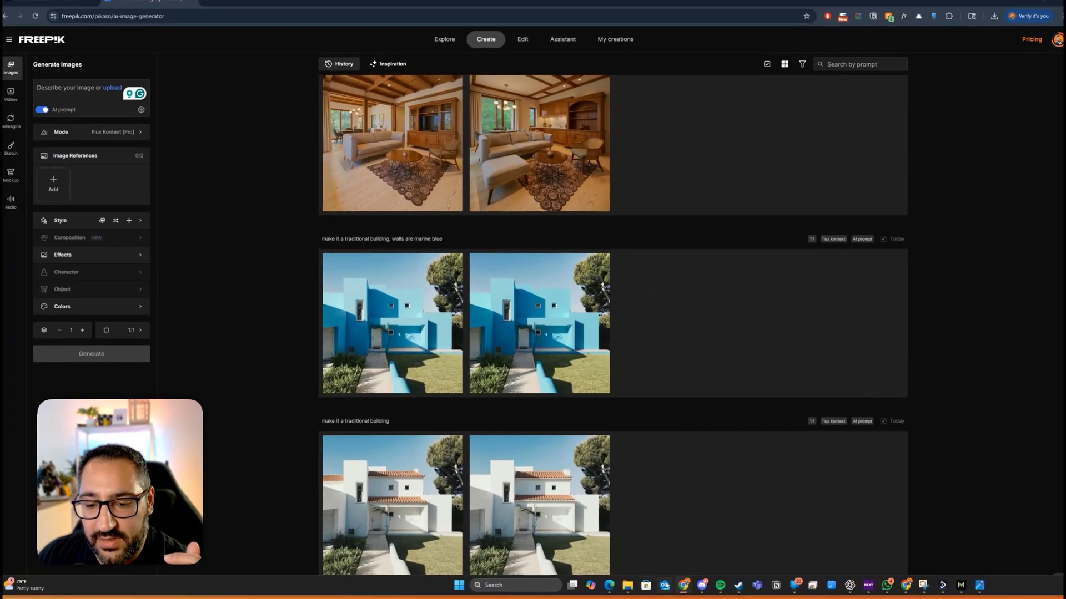
{"action": "left_click", "coordinate": [686, 589]}
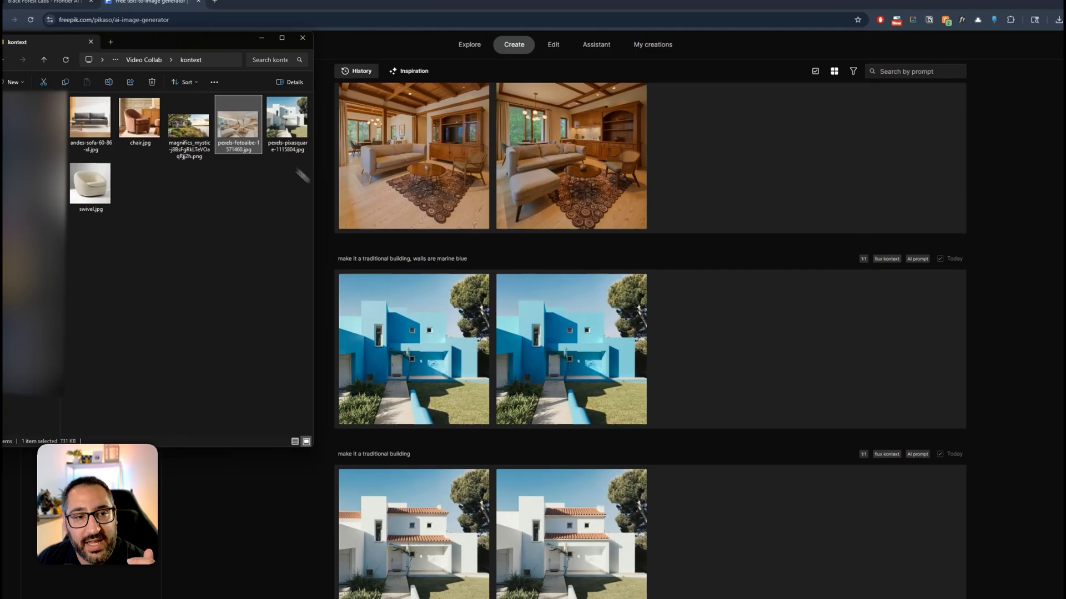
{"action": "key", "text": "Return"}
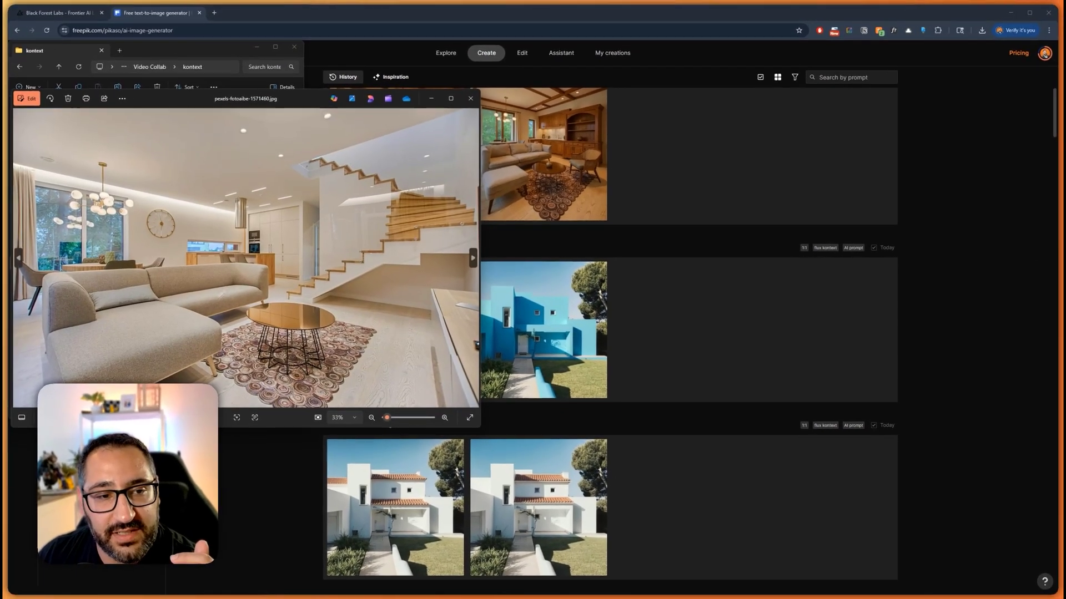
{"action": "left_click", "coordinate": [530, 207]}
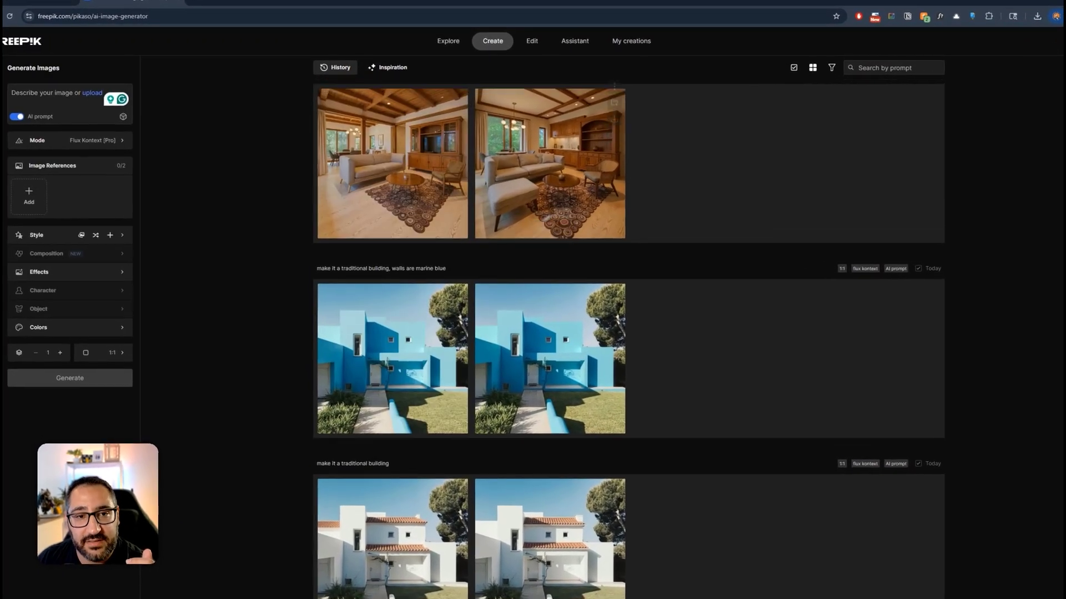
{"action": "scroll", "coordinate": [562, 235], "scroll_direction": "up", "scroll_amount": 2}
{"action": "left_click", "coordinate": [561, 235]}
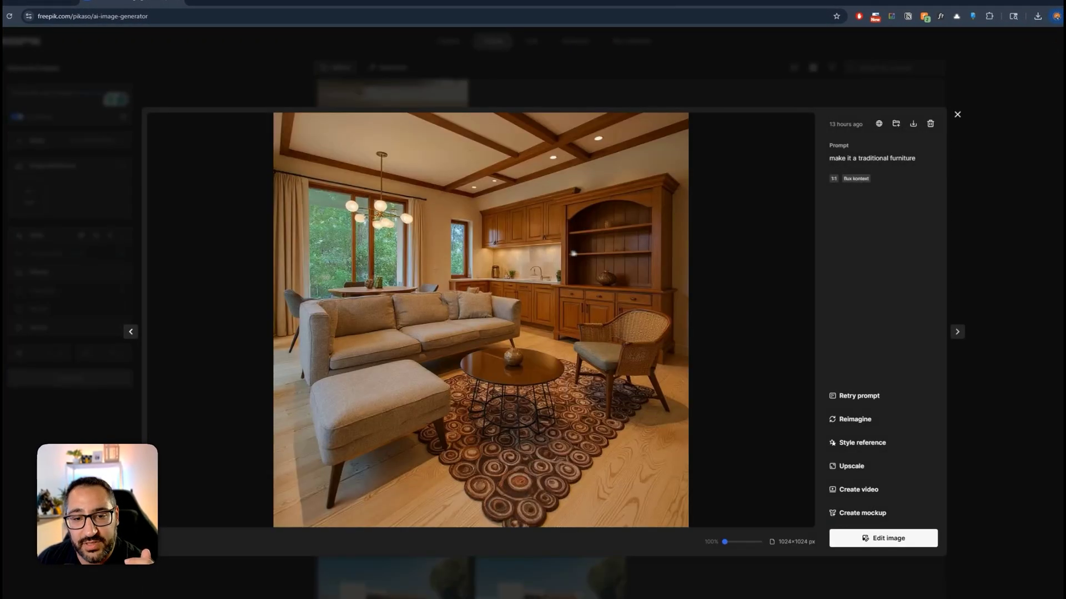
{"action": "key", "text": "alt+Tab"}
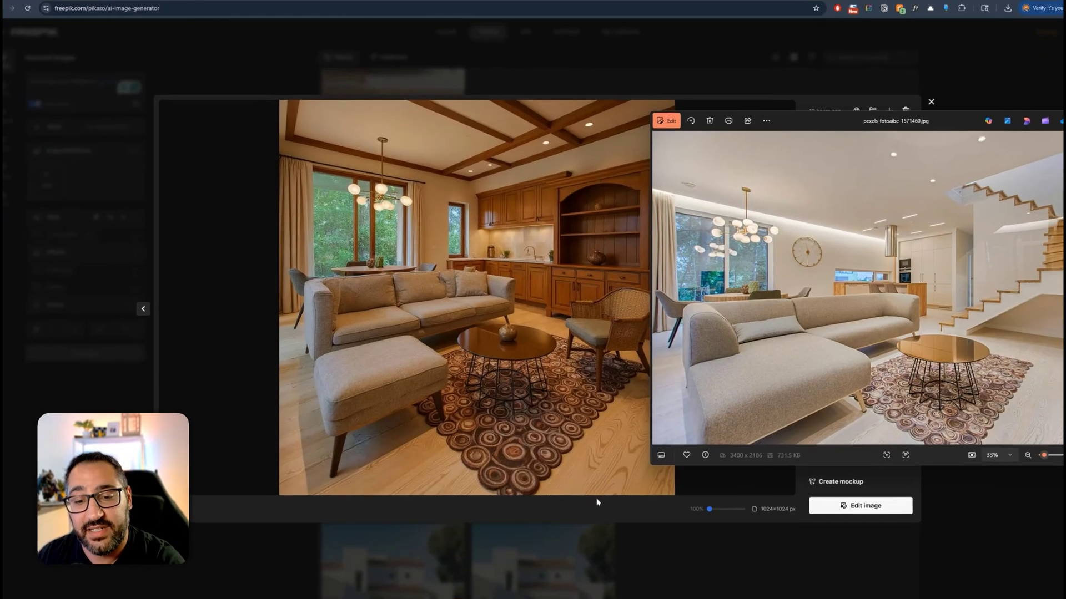
{"action": "key", "text": "alt+F4"}
{"action": "key", "text": "Escape"}
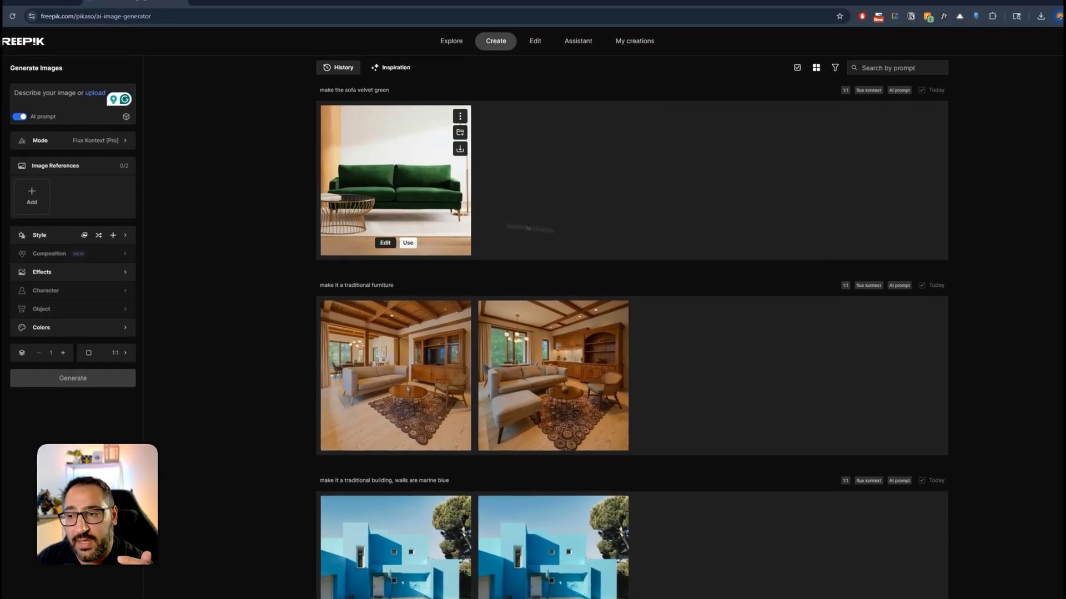
- Open the original andes-sofa photo from the kontext folder for comparison, then close it
{"action": "key", "text": "alt+Tab"}
{"action": "key", "text": "alt+Tab"}
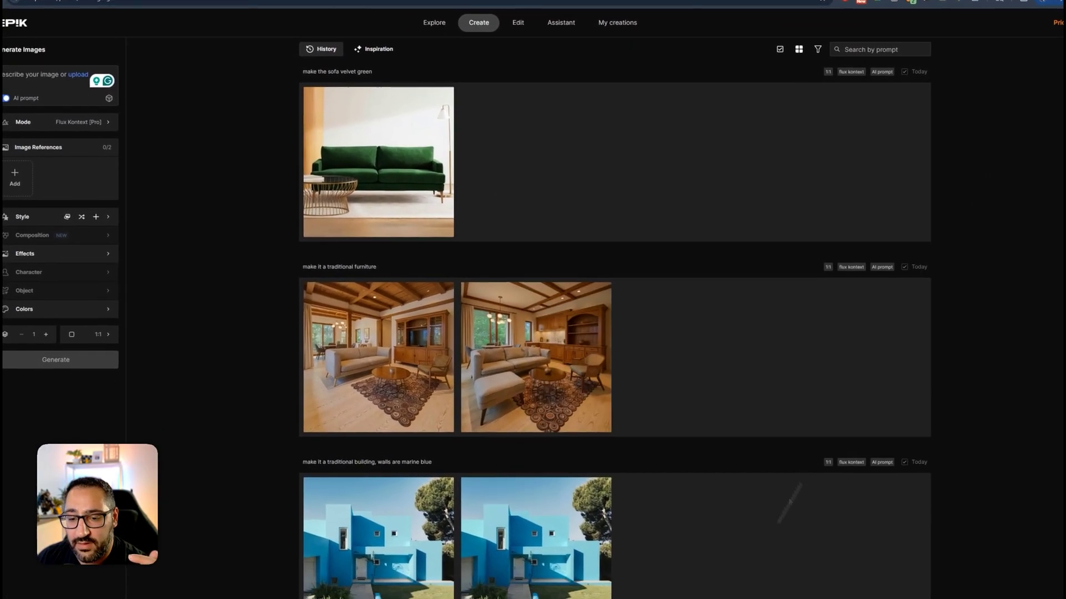
{"action": "left_click", "coordinate": [634, 587]}
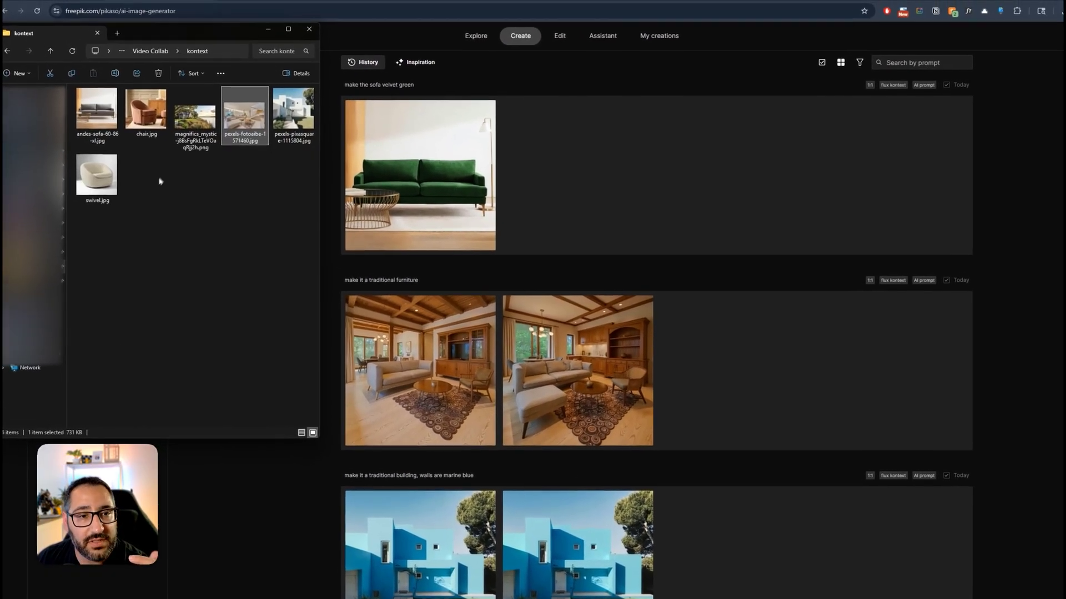
{"action": "left_click", "coordinate": [78, 93]}
{"action": "double_click", "coordinate": [115, 129]}
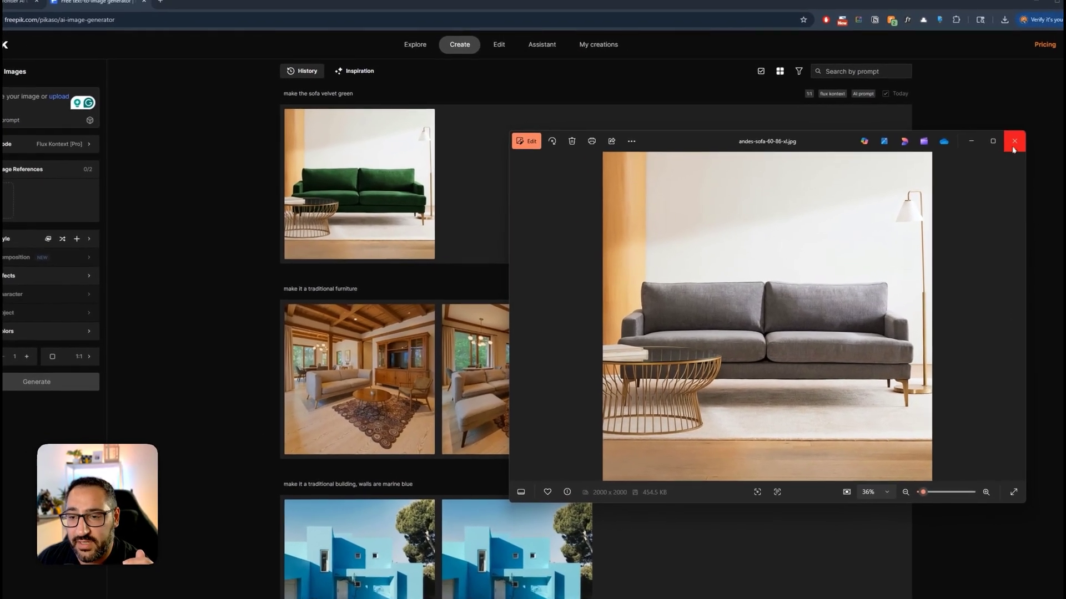
{"action": "left_click", "coordinate": [1013, 147]}
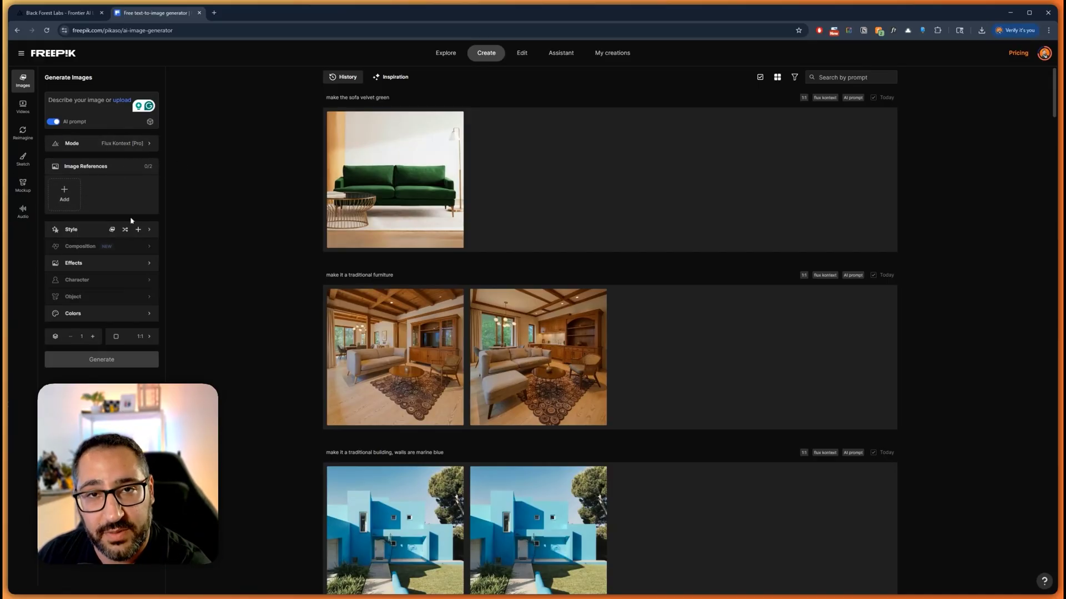
- Check the Flux model choices and add chair.jpg from the kontext folder as an image reference
{"action": "left_click", "coordinate": [127, 143]}
{"action": "mouse_move", "coordinate": [233, 215]}
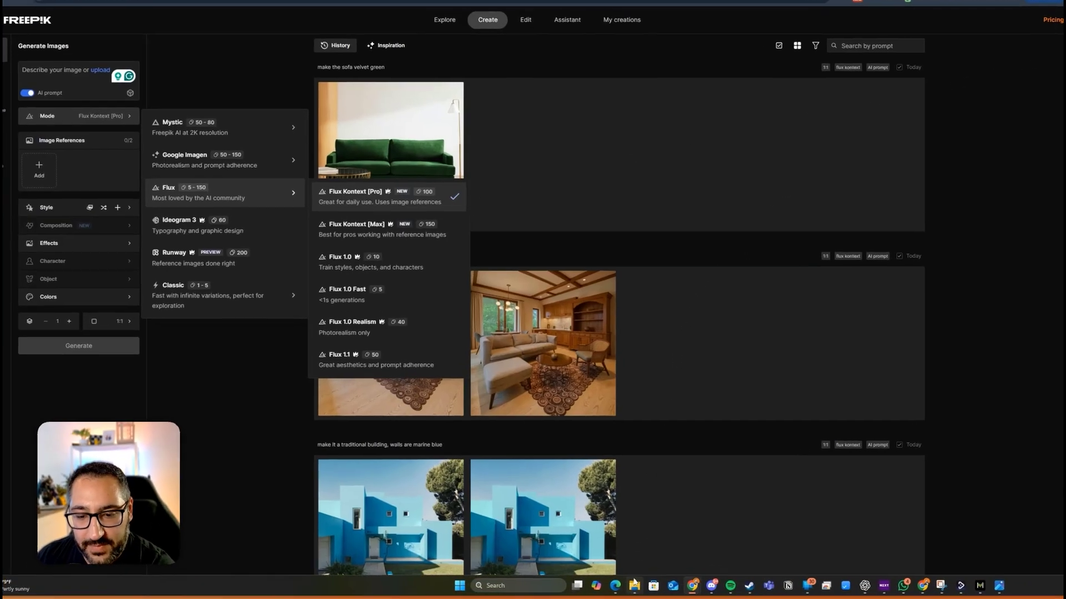
{"action": "left_click", "coordinate": [626, 586]}
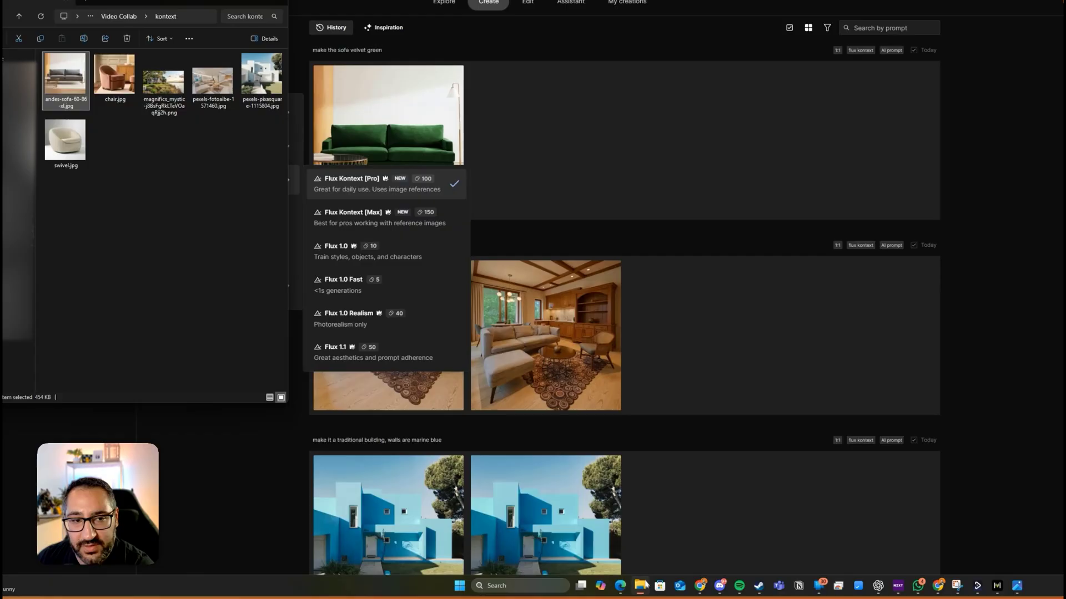
{"action": "left_click_drag", "start_coordinate": [133, 1], "coordinate": [745, 32]}
{"action": "left_click", "coordinate": [726, 102]}
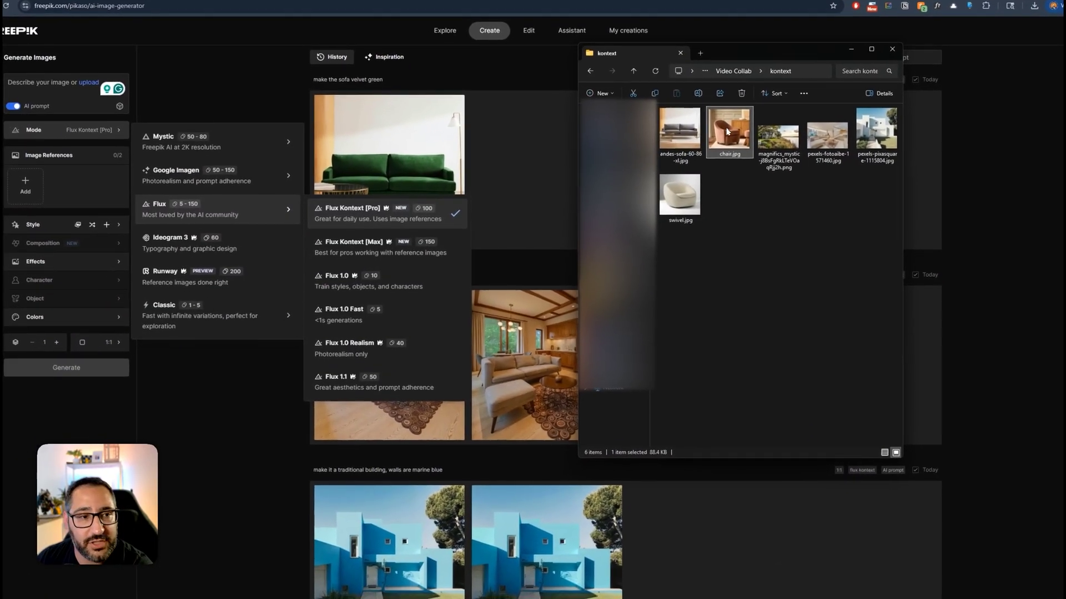
{"action": "left_click_drag", "start_coordinate": [727, 131], "coordinate": [25, 183]}
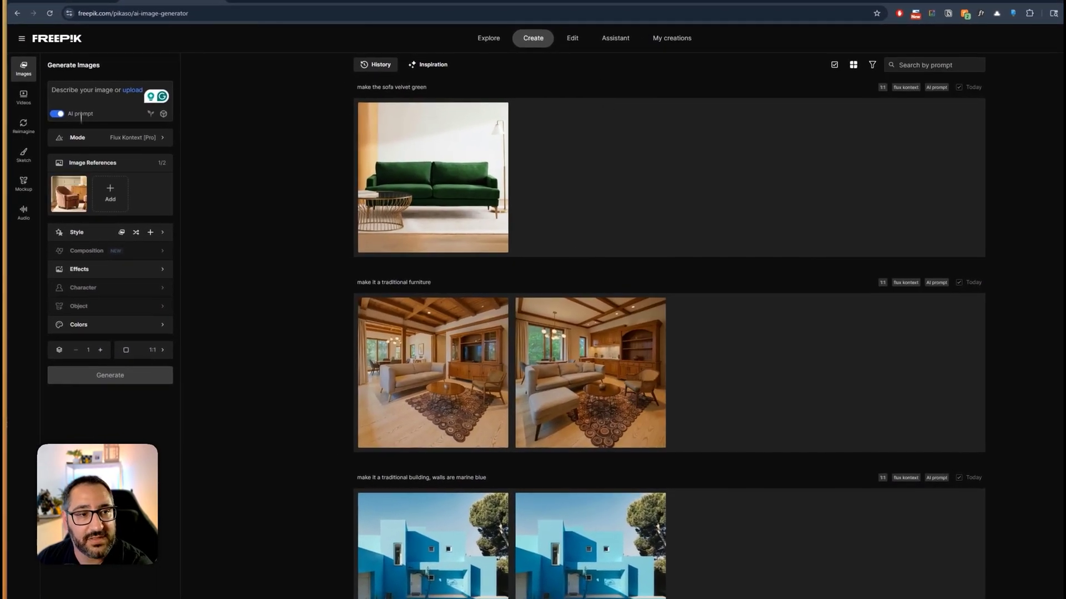
- Enter the prompt 'make the chair a blue velvet, place it out'
{"action": "left_click", "coordinate": [84, 92]}
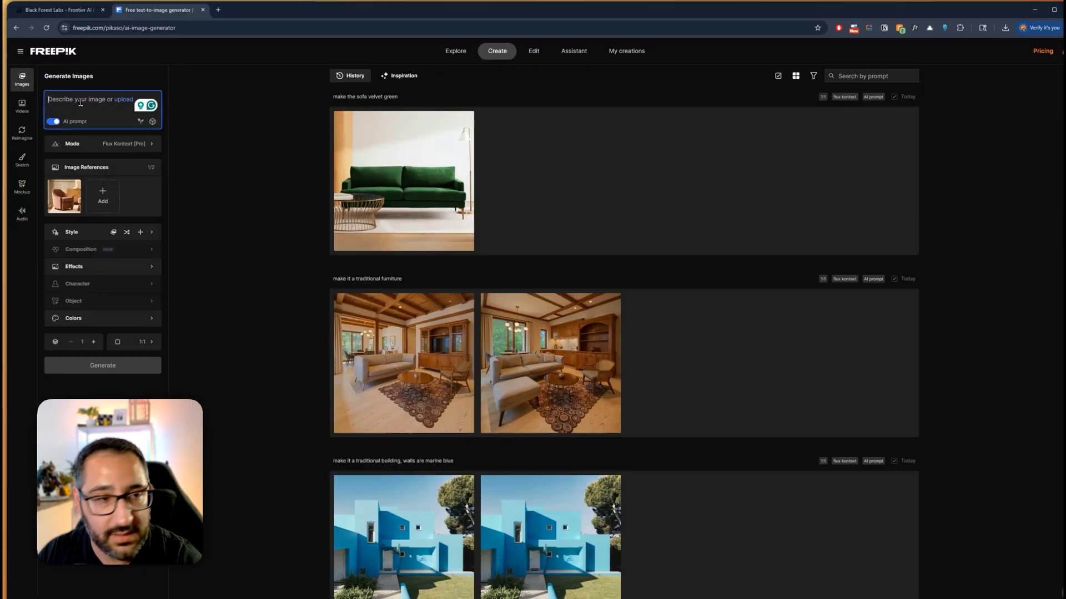
{"action": "type", "text": "make the chair a blue vel"}
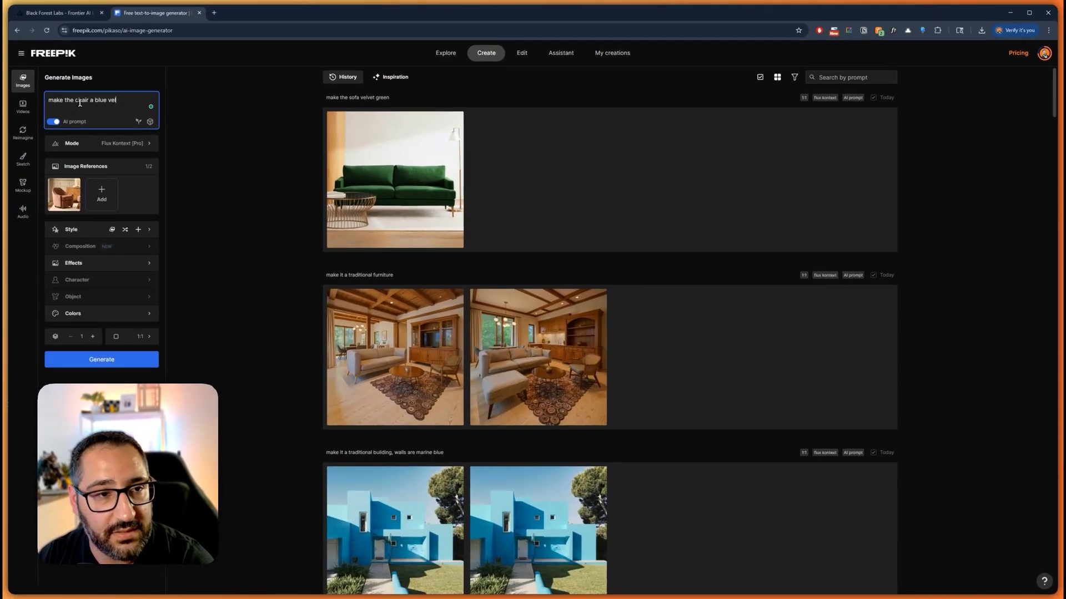
{"action": "type", "text": "vet"}
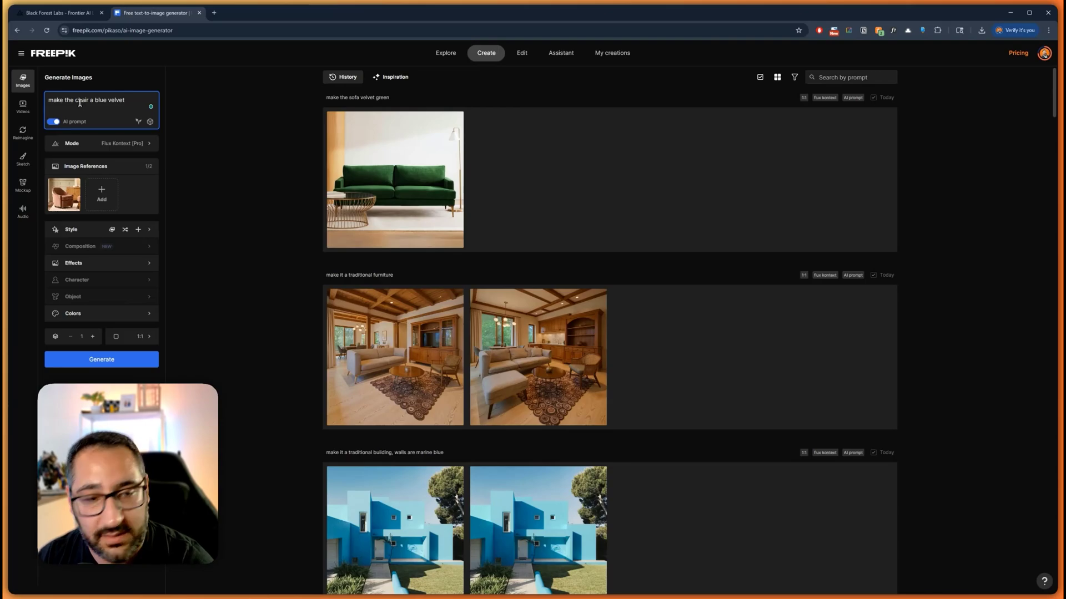
{"action": "type", "text": ", place it o"}
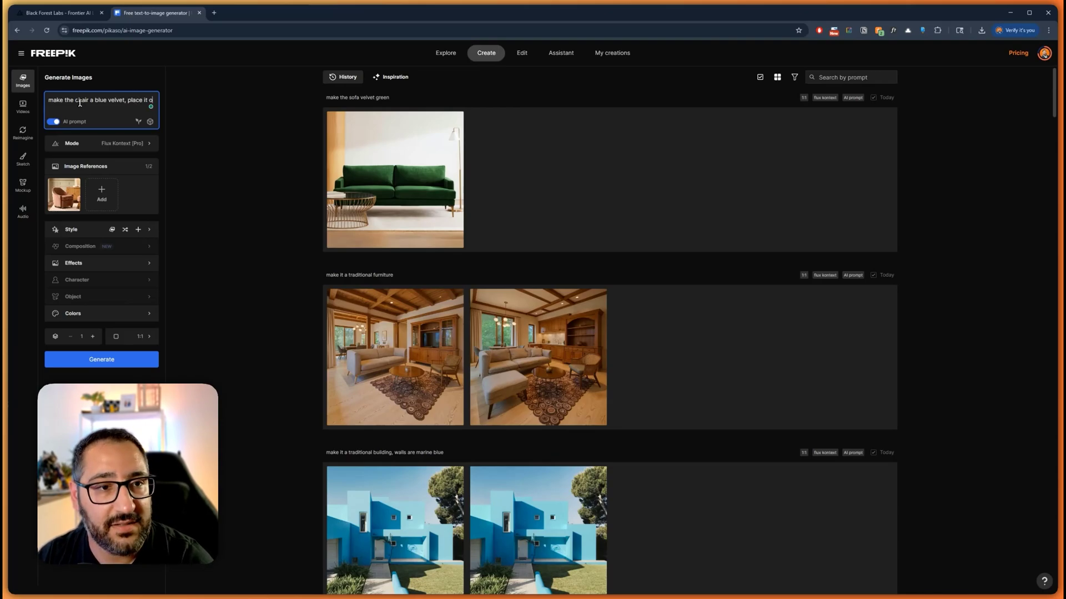
{"action": "type", "text": "utside"}
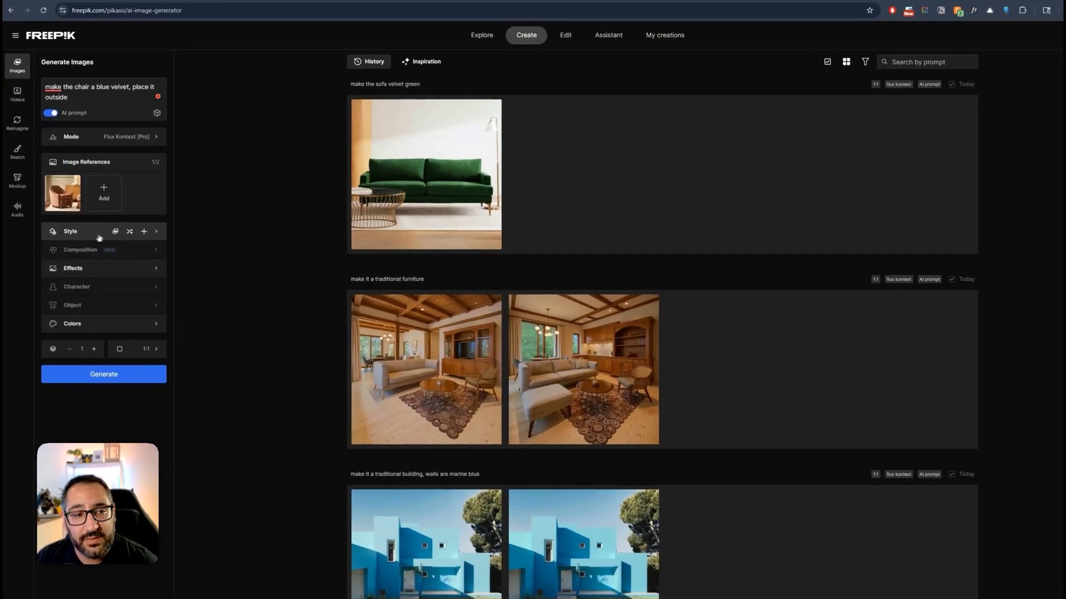
- Browse Style and Colors, set 2 images at 1:1 aspect ratio, and generate the chair images
{"action": "left_click", "coordinate": [96, 235]}
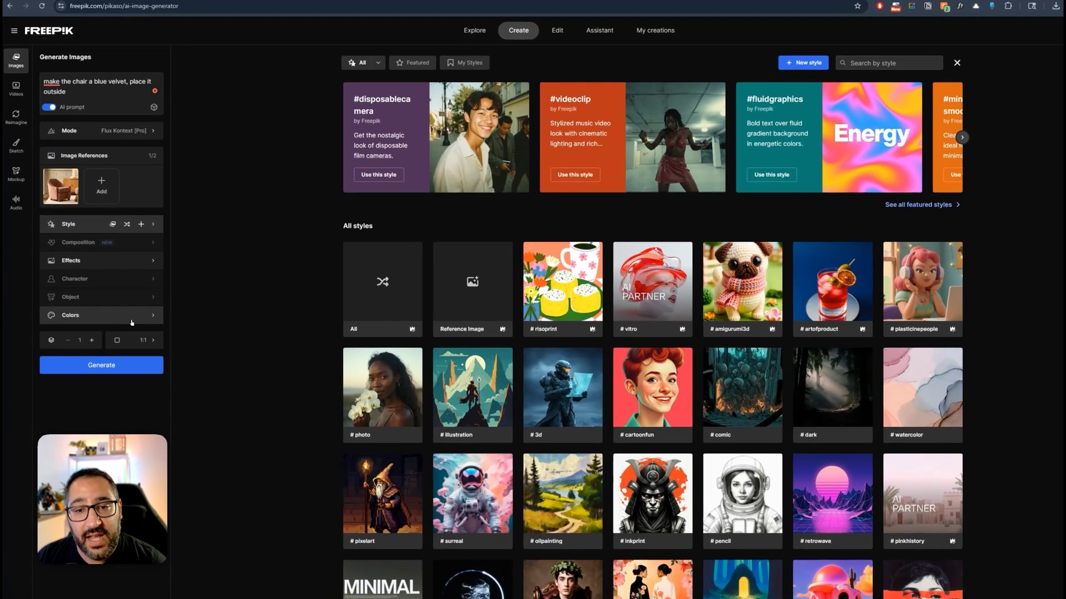
{"action": "left_click", "coordinate": [142, 317]}
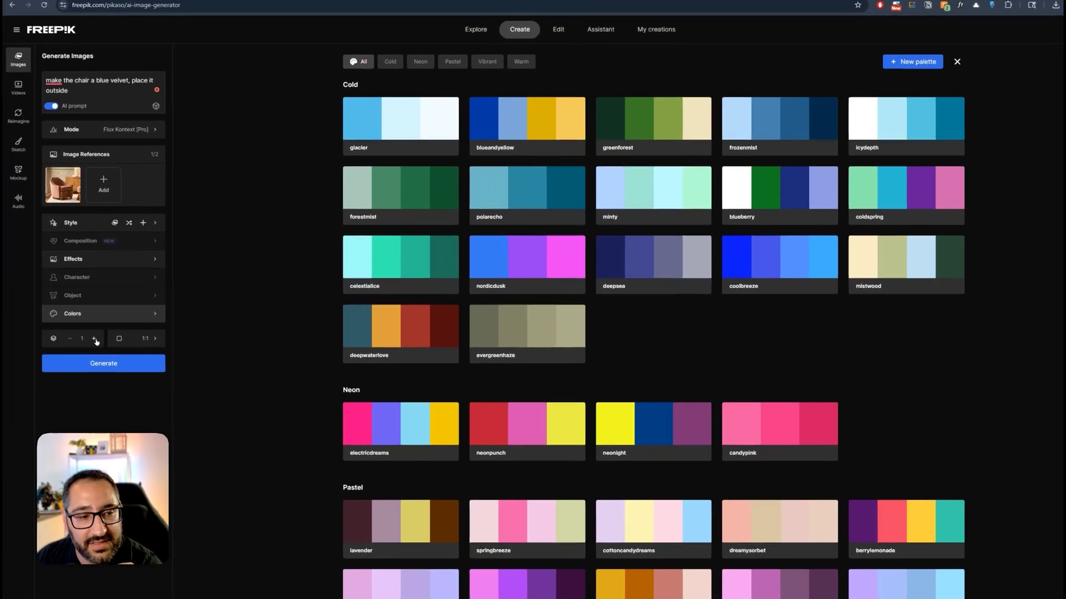
{"action": "left_click", "coordinate": [94, 339]}
{"action": "left_click", "coordinate": [94, 339]}
{"action": "left_click", "coordinate": [95, 339]}
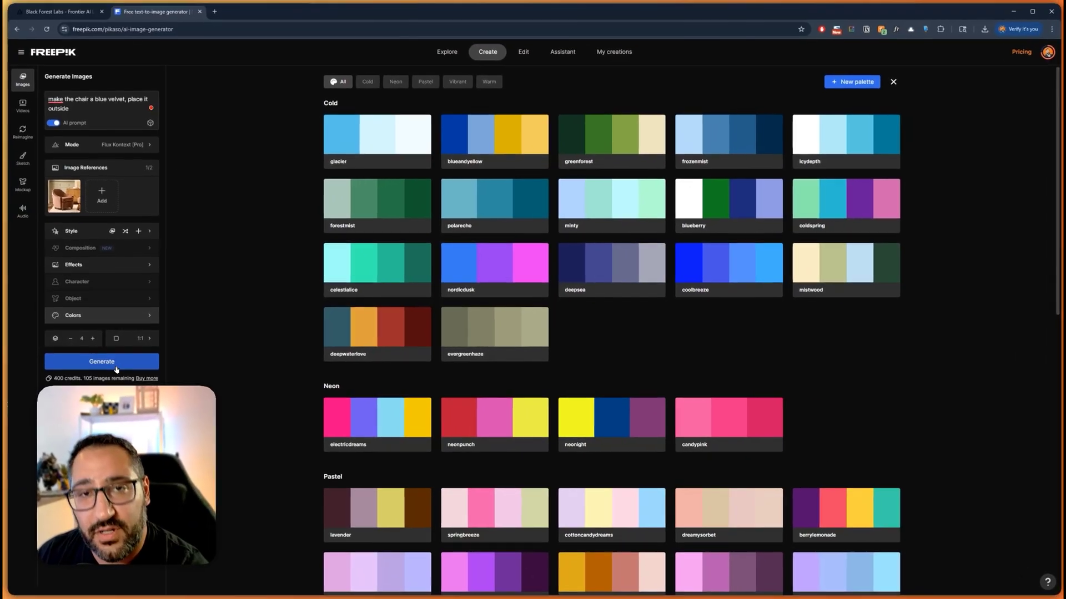
{"action": "left_click", "coordinate": [115, 370]}
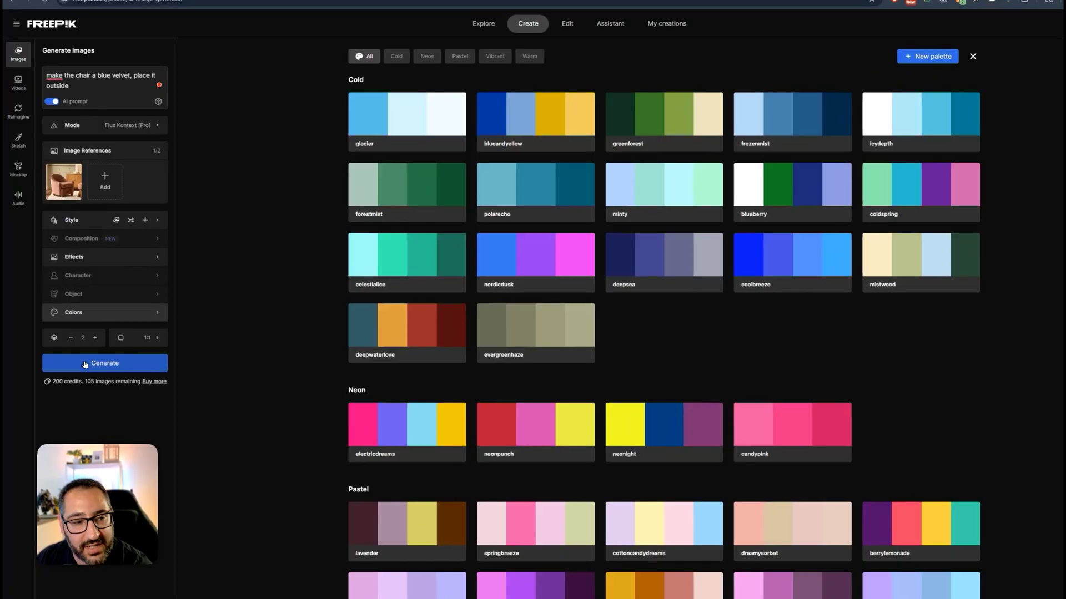
{"action": "left_click", "coordinate": [84, 365]}
{"action": "left_click", "coordinate": [160, 341]}
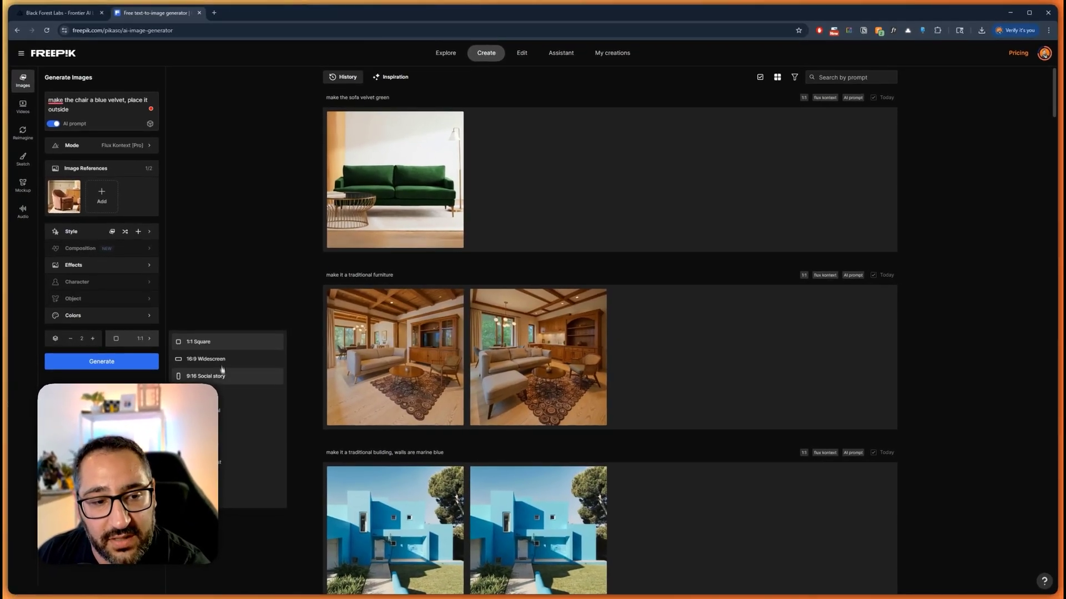
{"action": "left_click", "coordinate": [111, 361]}
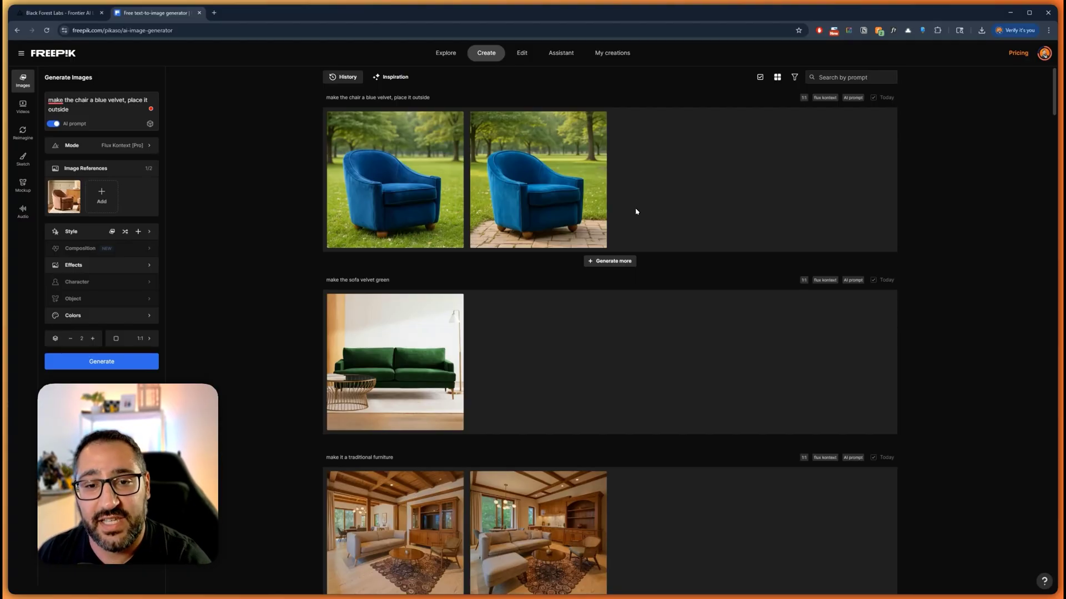
- Wait for the two outdoor blue velvet armchair results to appear in History
{"action": "mouse_move", "coordinate": [605, 222]}
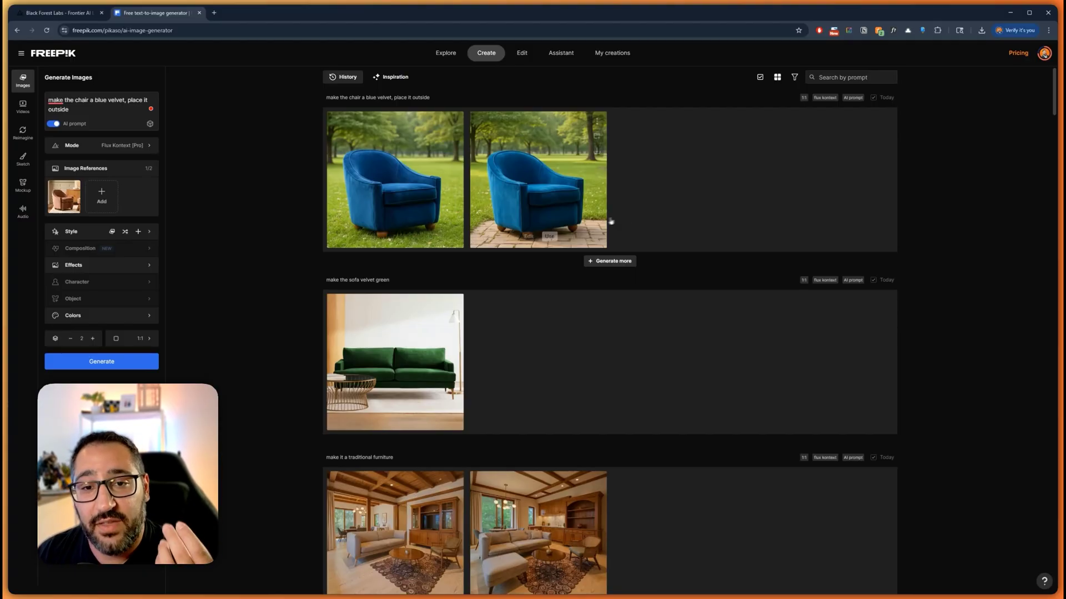
- Edit the second blue armchair image with the prompt 'i want the chair to be purple' and keep the result
{"action": "left_click", "coordinate": [529, 237]}
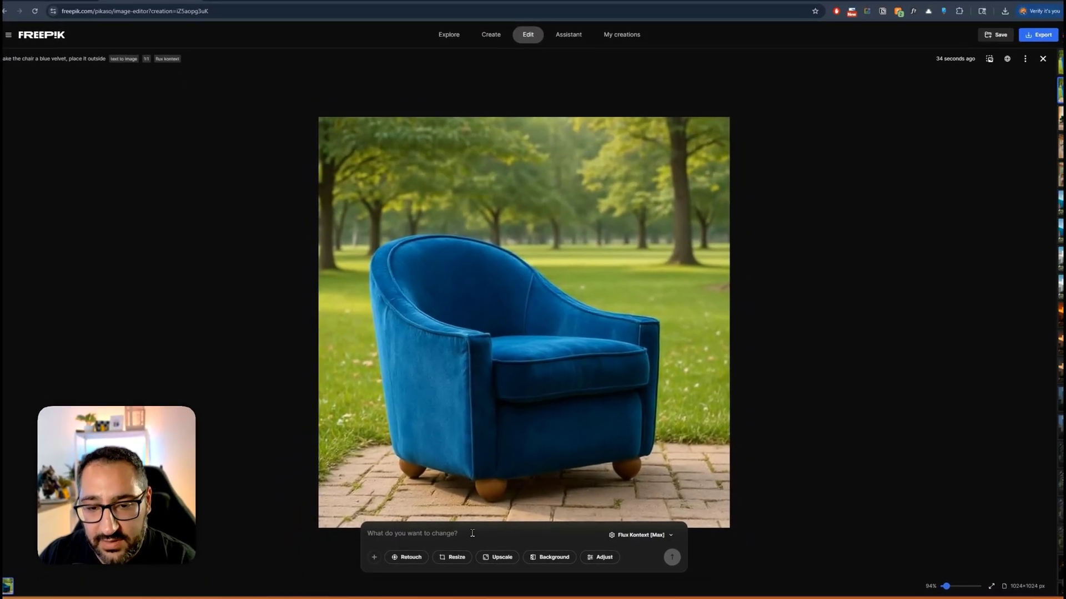
{"action": "type", "text": "i want the "}
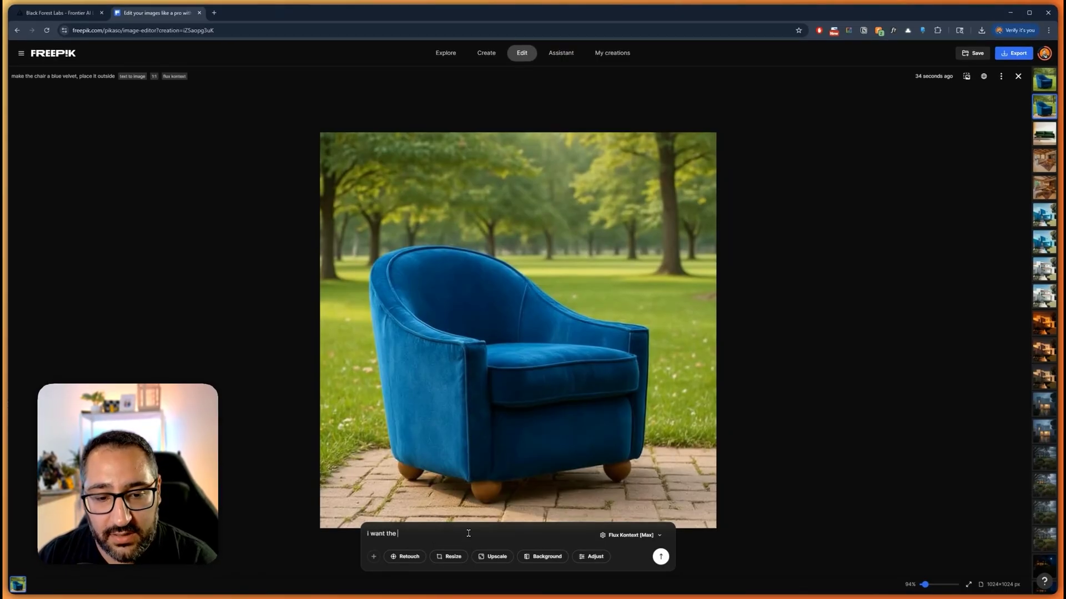
{"action": "type", "text": "chair to be "}
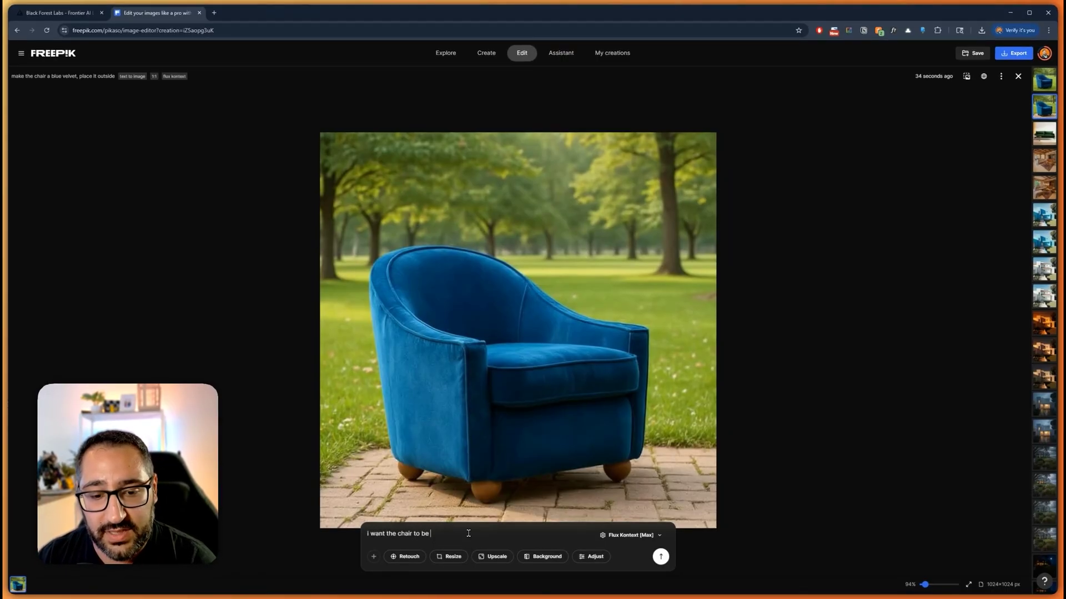
{"action": "type", "text": "purple"}
{"action": "key", "text": "Return"}
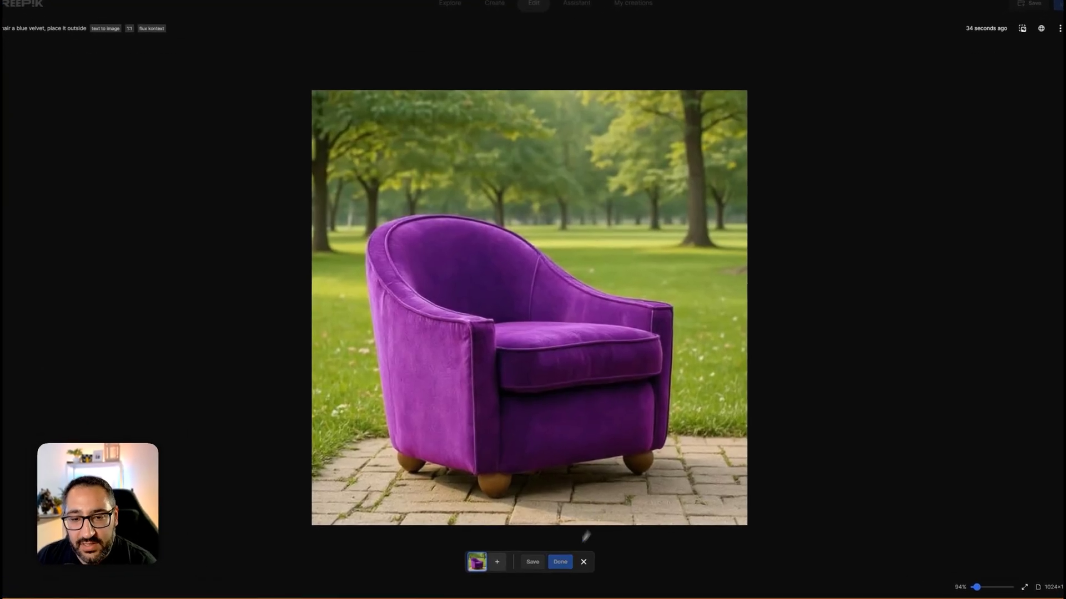
{"action": "left_click", "coordinate": [546, 561]}
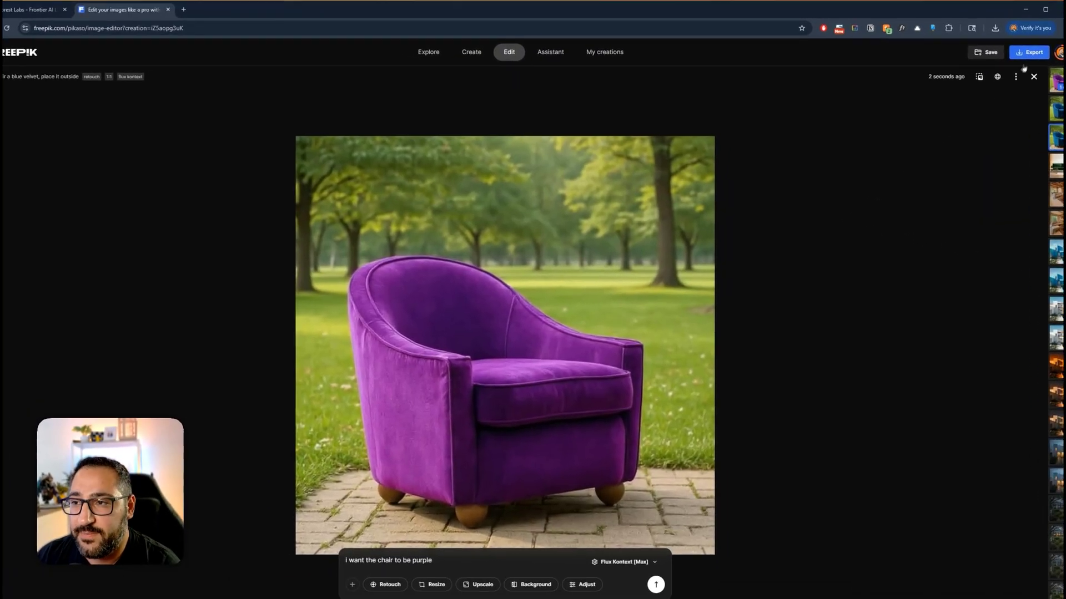
- Open the Upscale panel from Export for the purple armchair image (Magnific, Subtle, 2x)
{"action": "left_click", "coordinate": [1009, 56]}
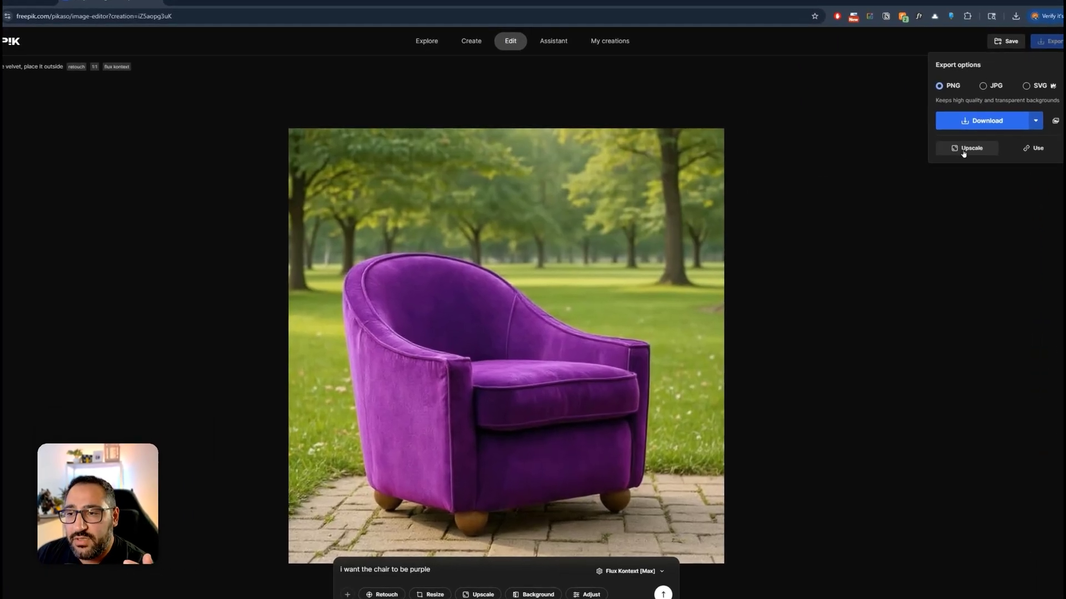
{"action": "left_click", "coordinate": [938, 150]}
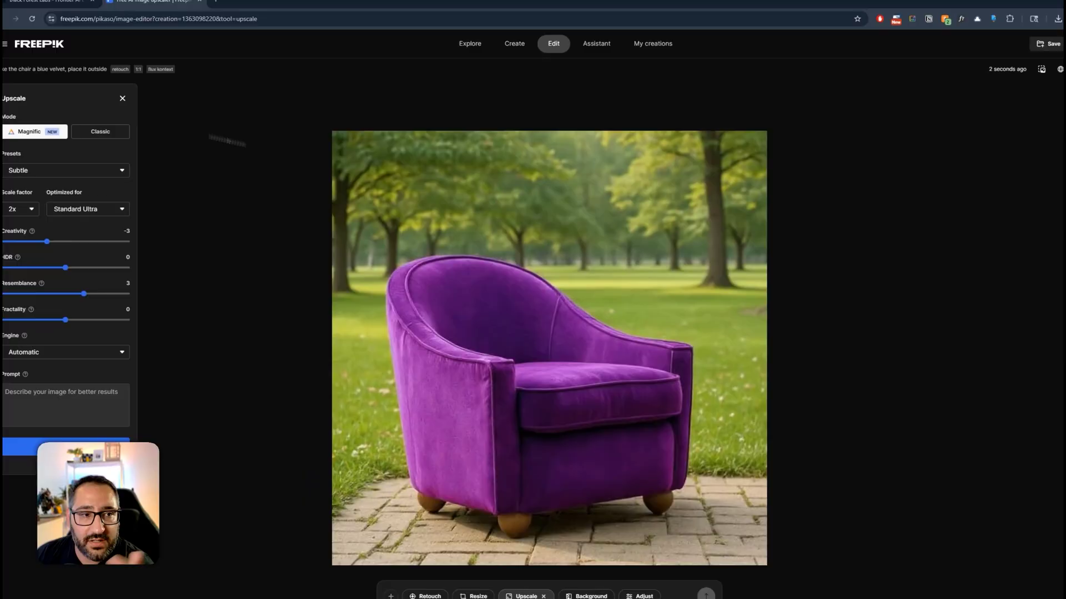